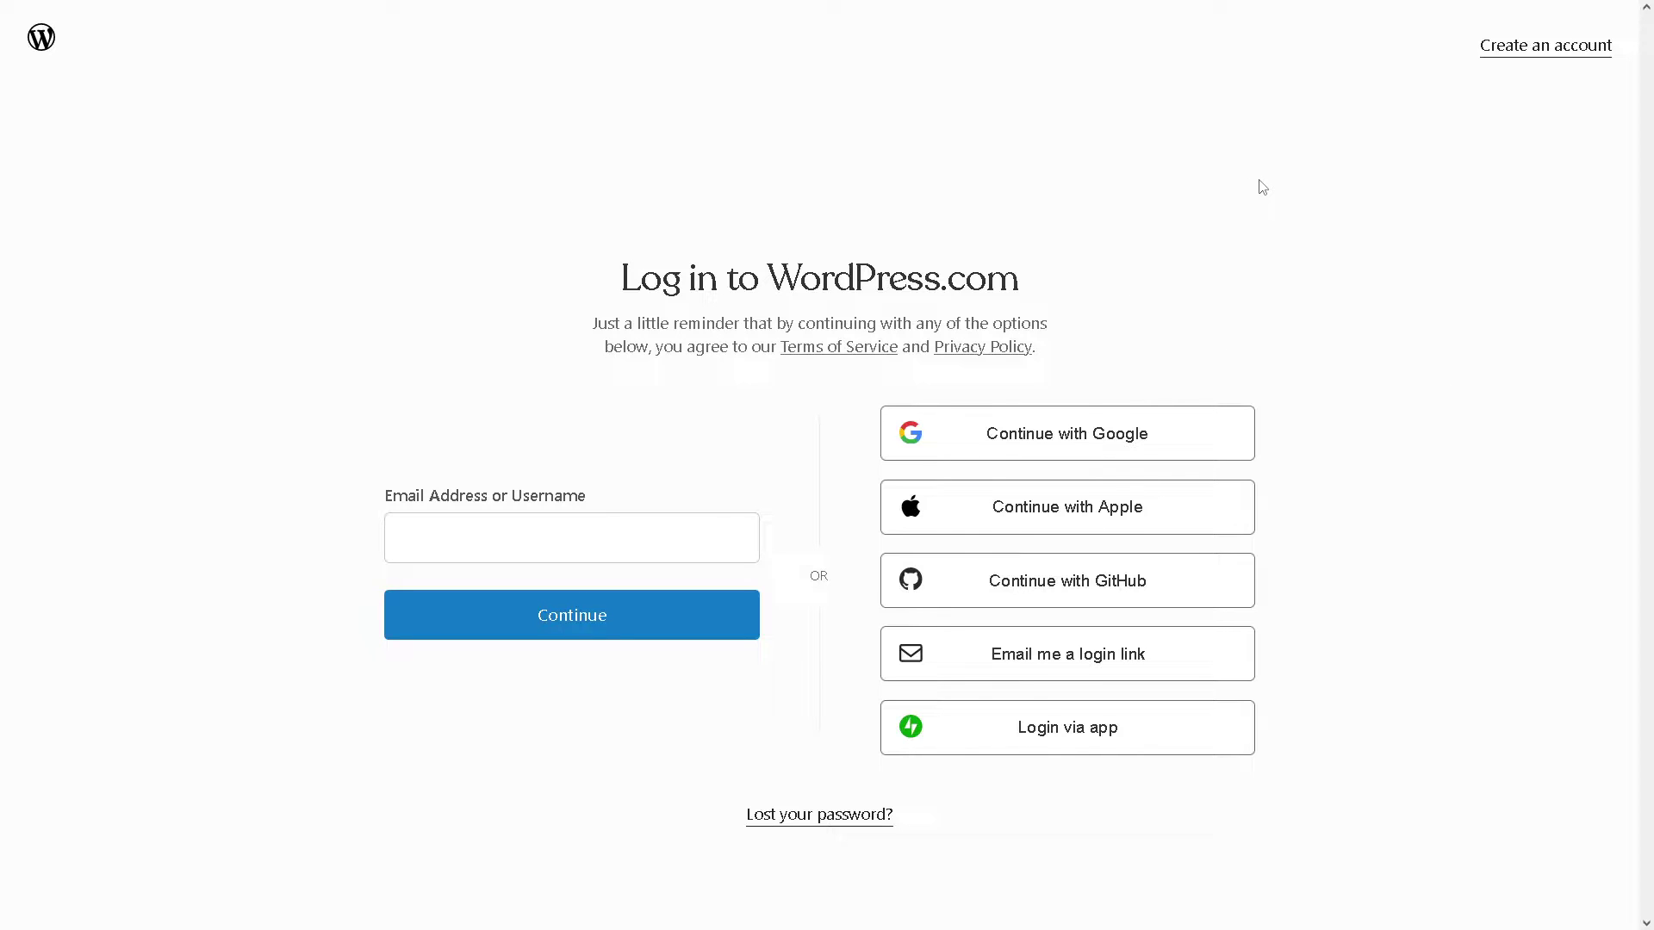
Go from the WordPress.com login page to the 'Create an account' sign-up page
click(1508, 48)
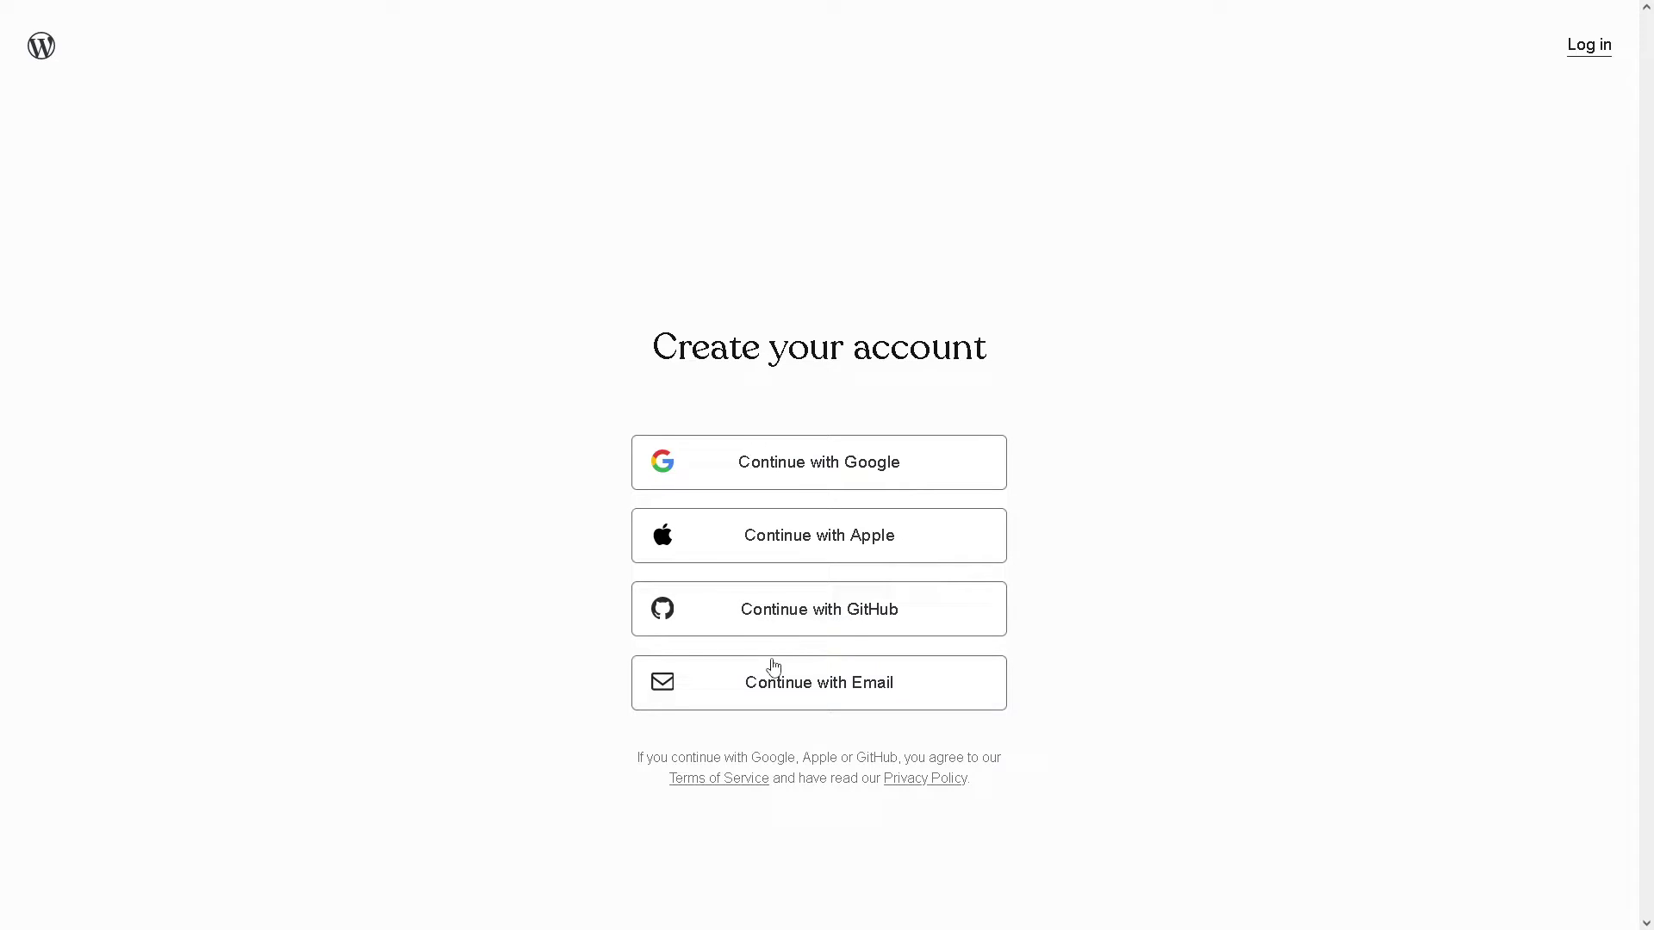
Continue with Email to sign in and reach the site's WooCommerce dashboard page
click(851, 677)
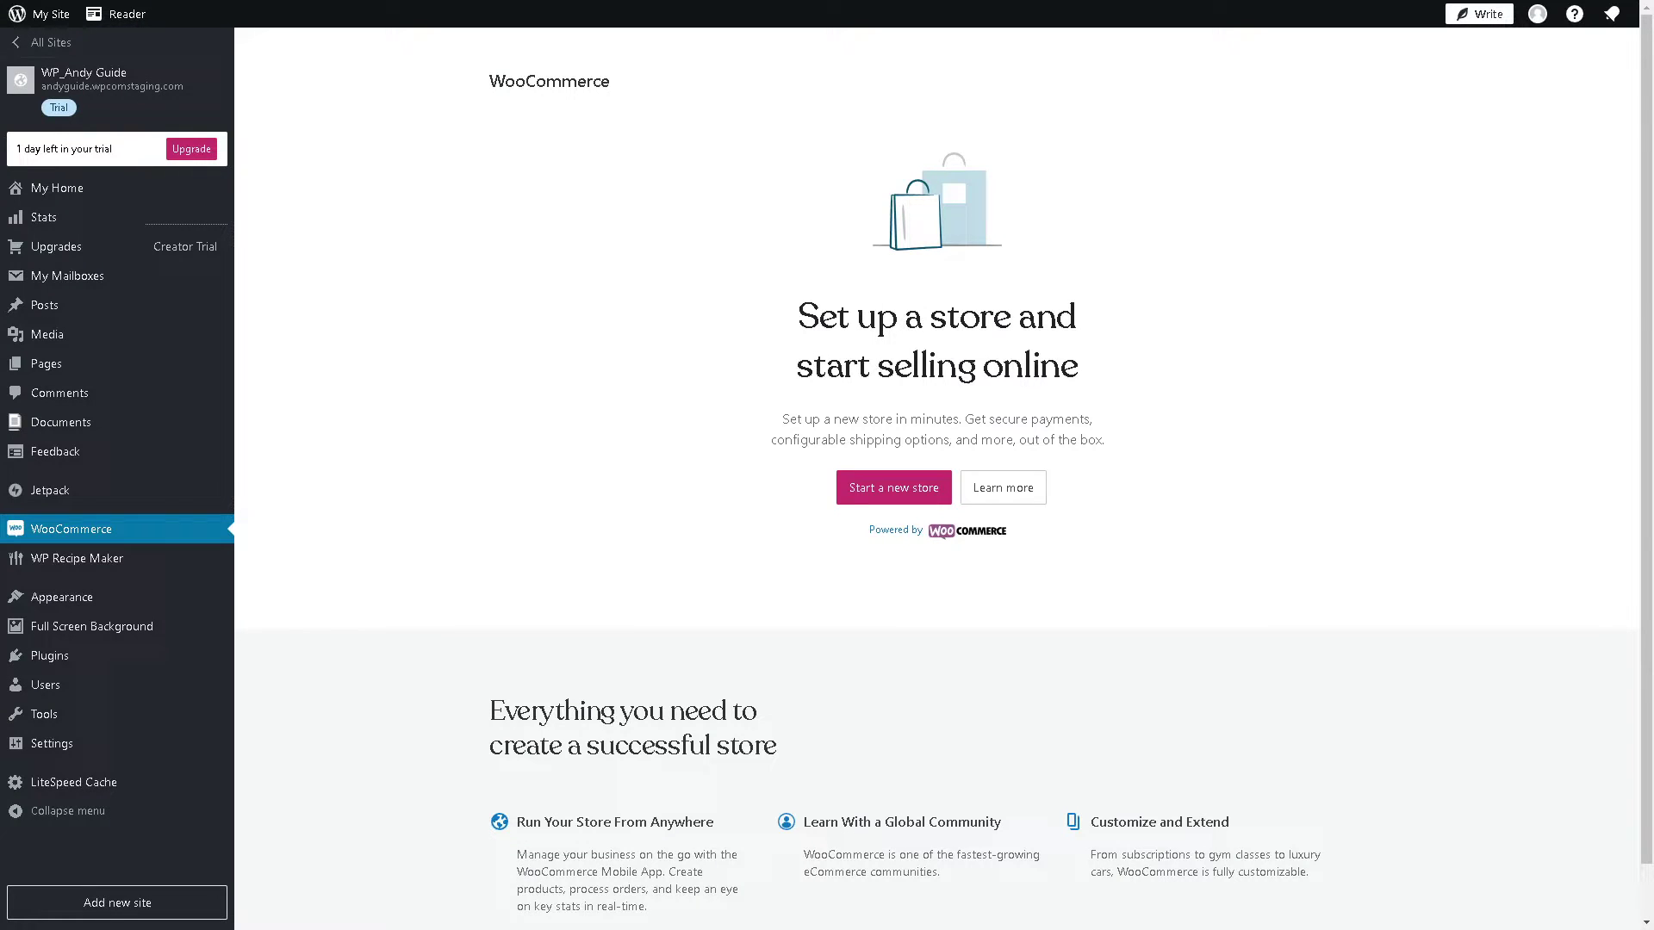
mouse_move(74, 584)
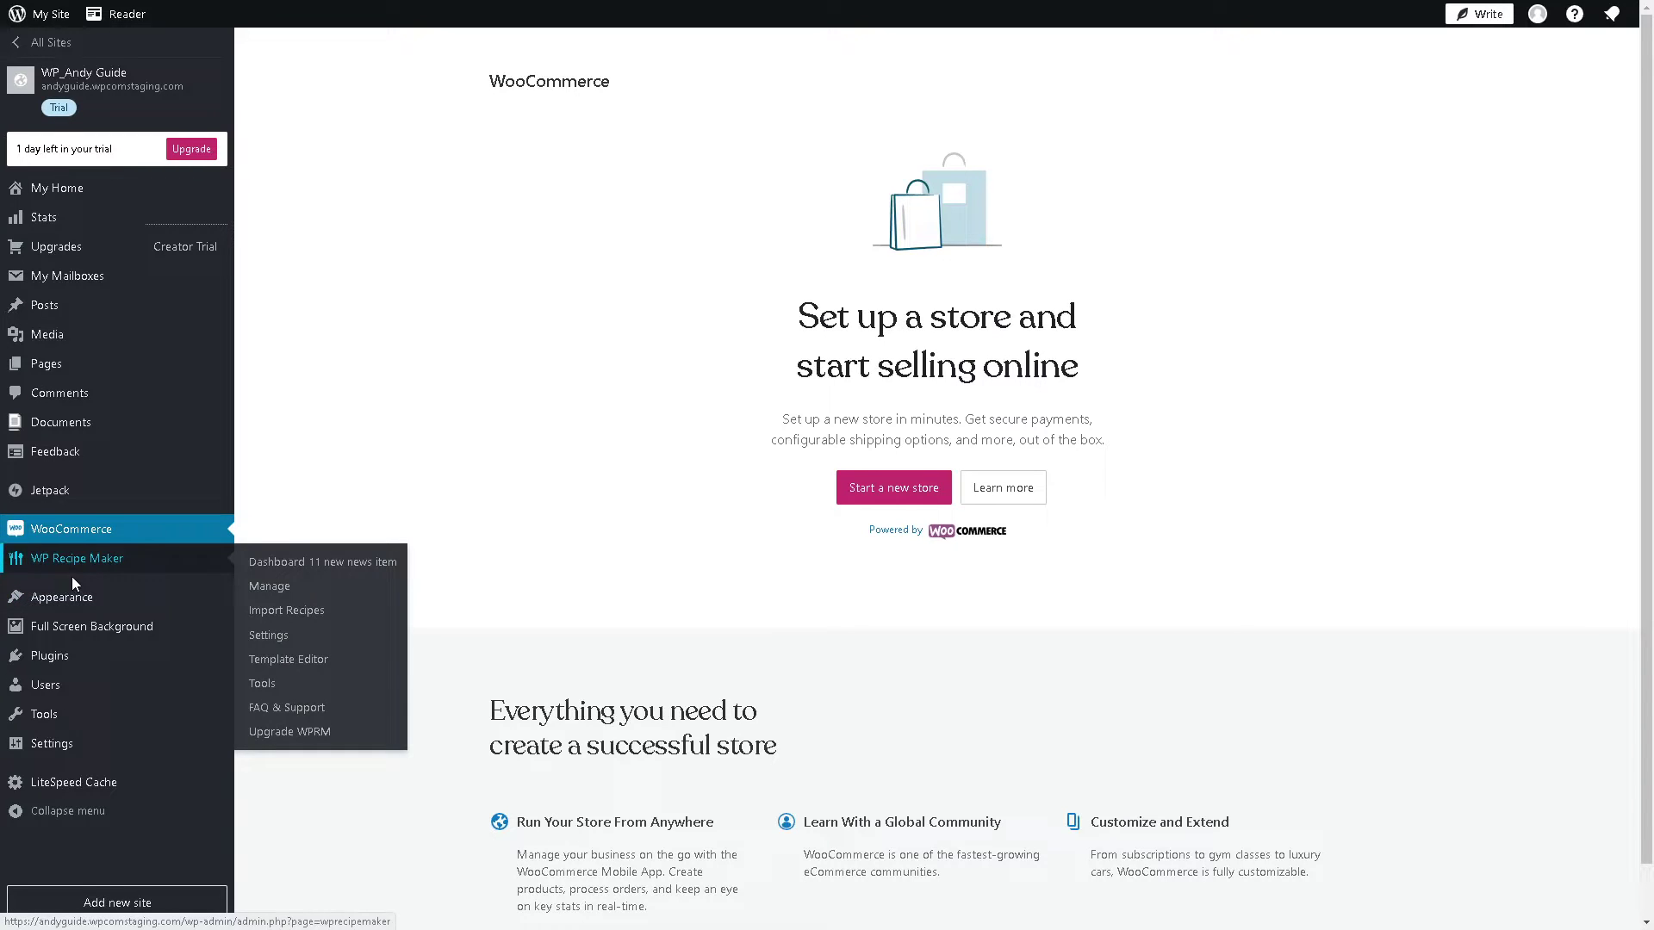
scroll(78, 569, down, 1)
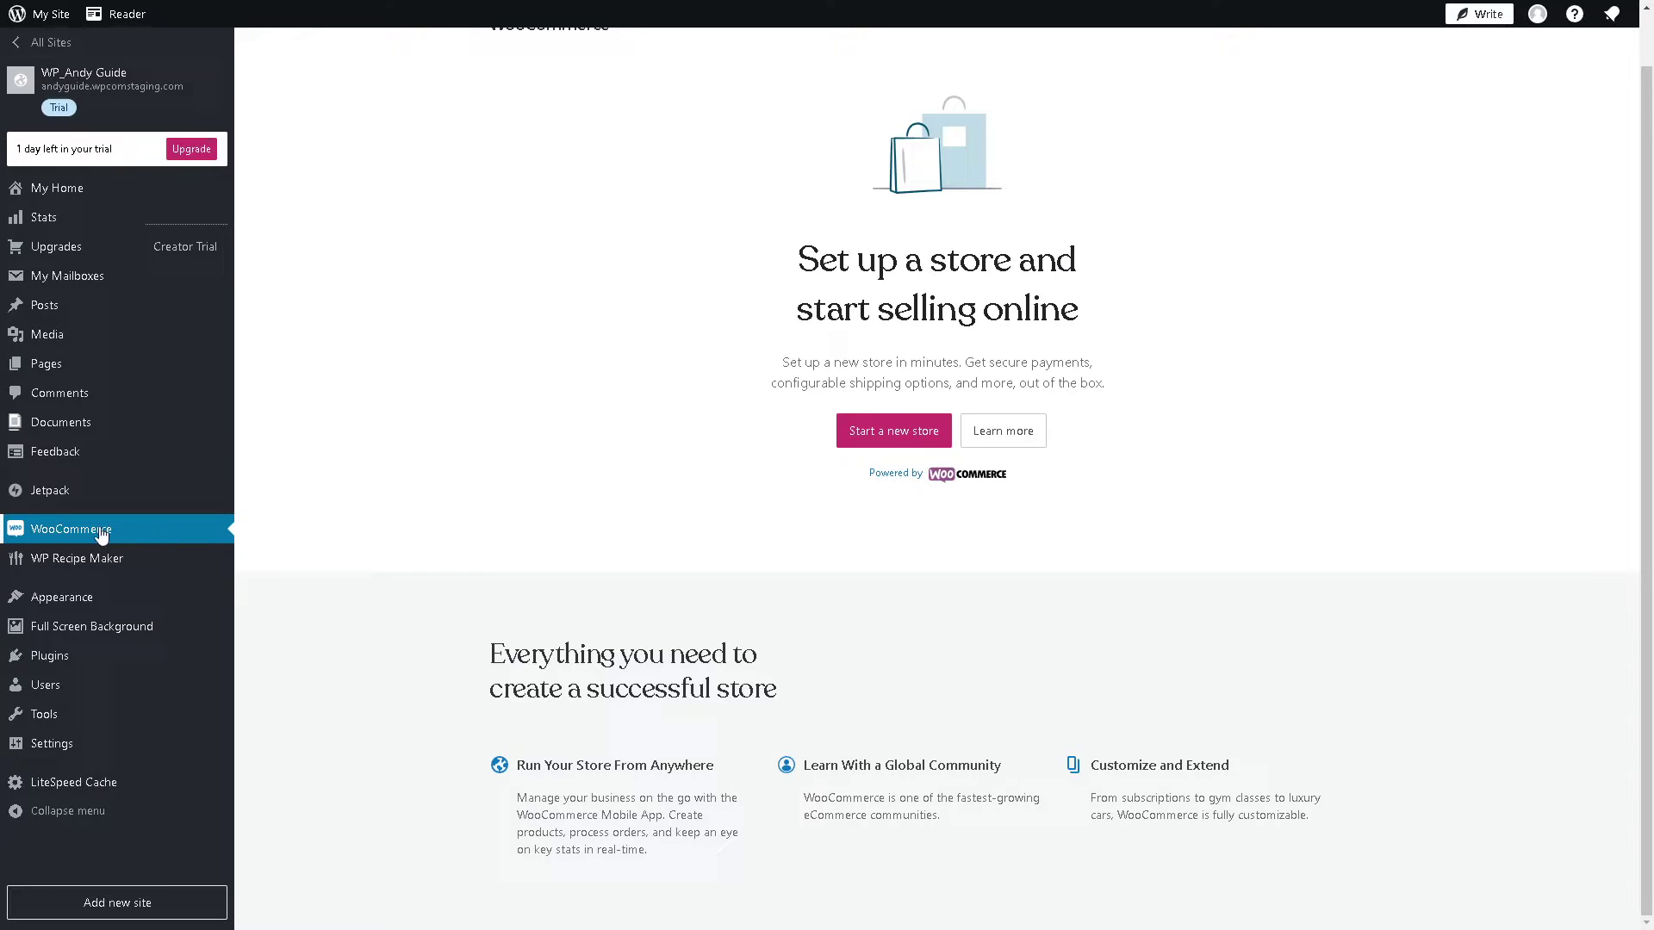
mouse_move(82, 659)
mouse_move(132, 594)
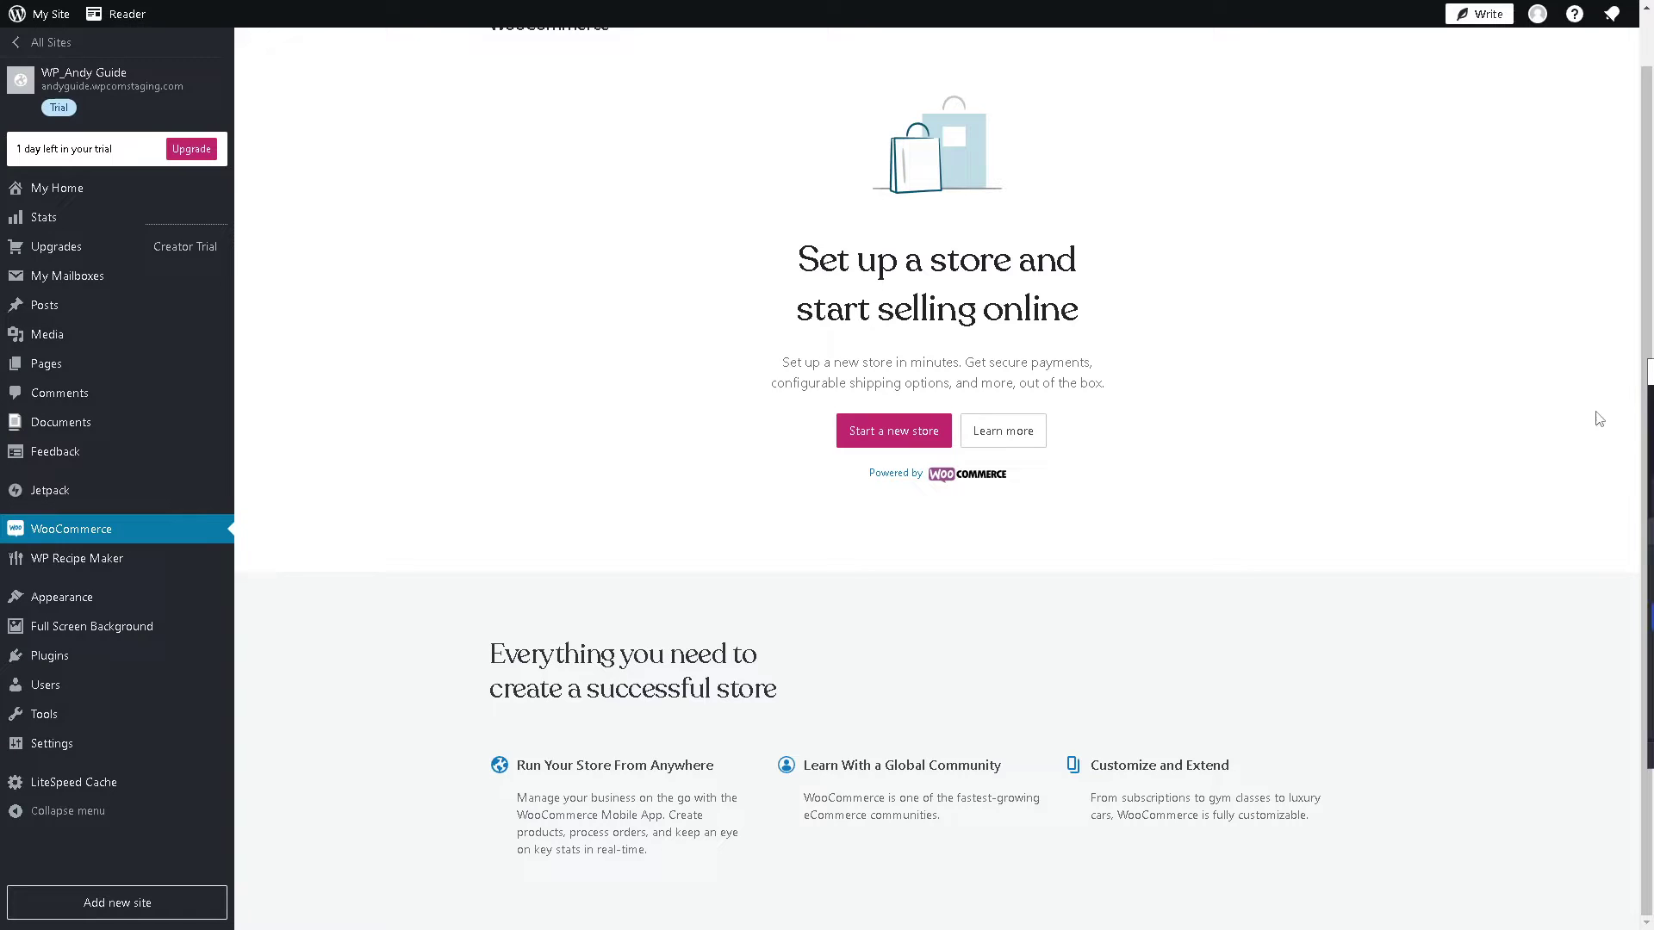
Search the plugin directory for 'wp engine' and open the WP Engine Smart Search plugin
click(67, 666)
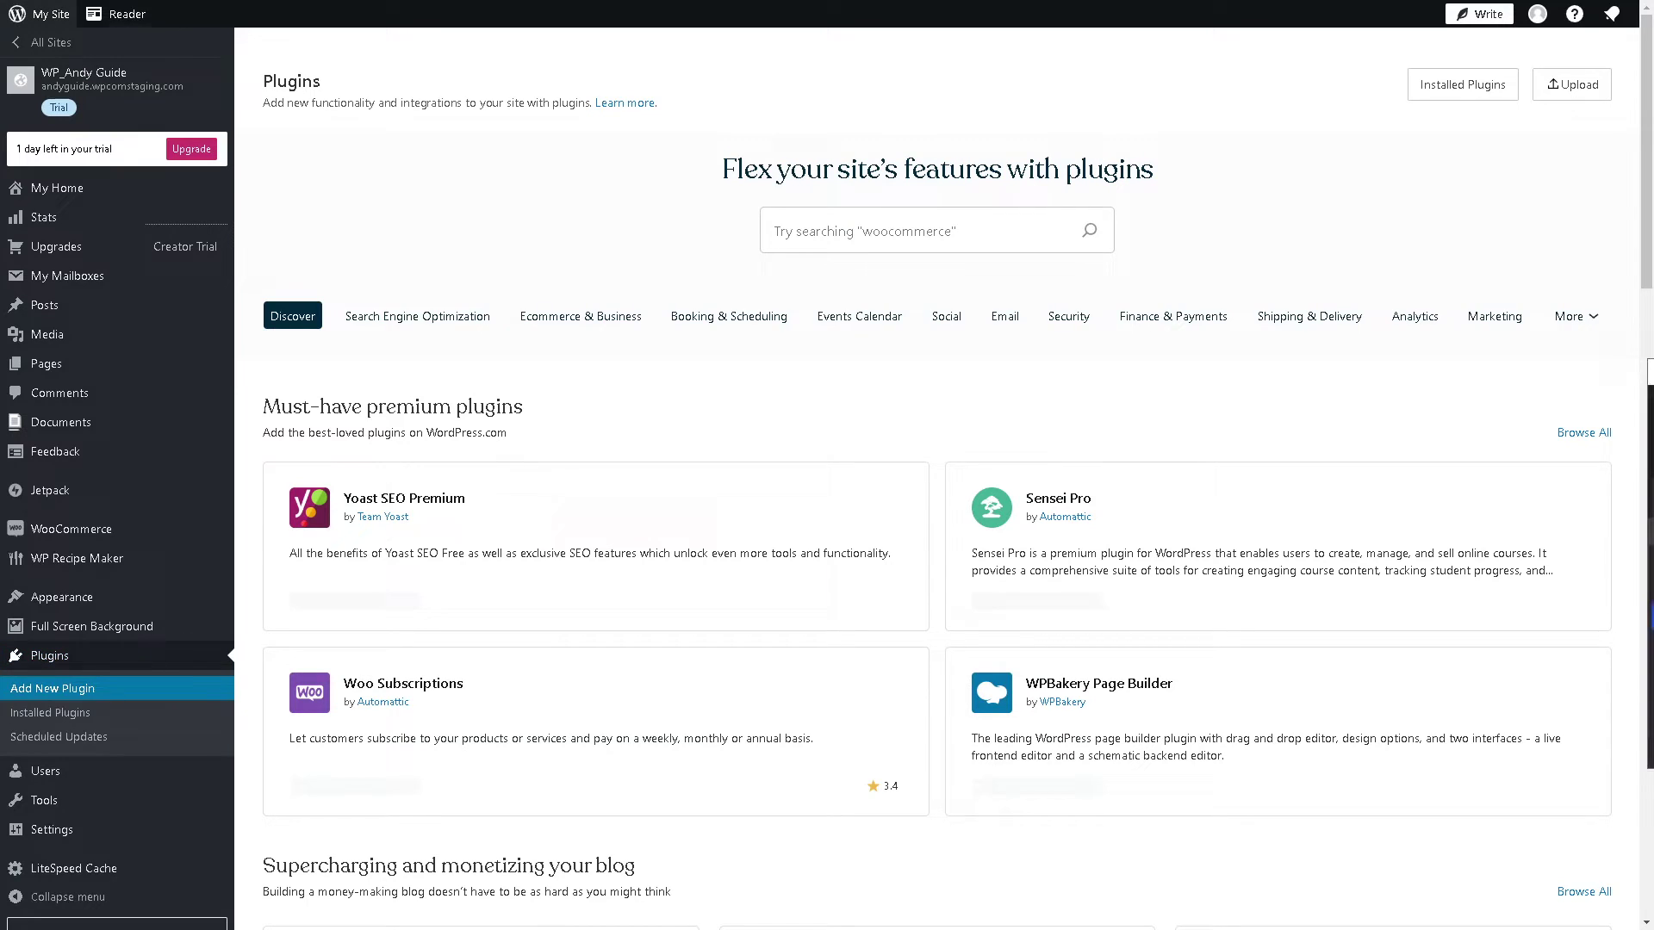
click(852, 229)
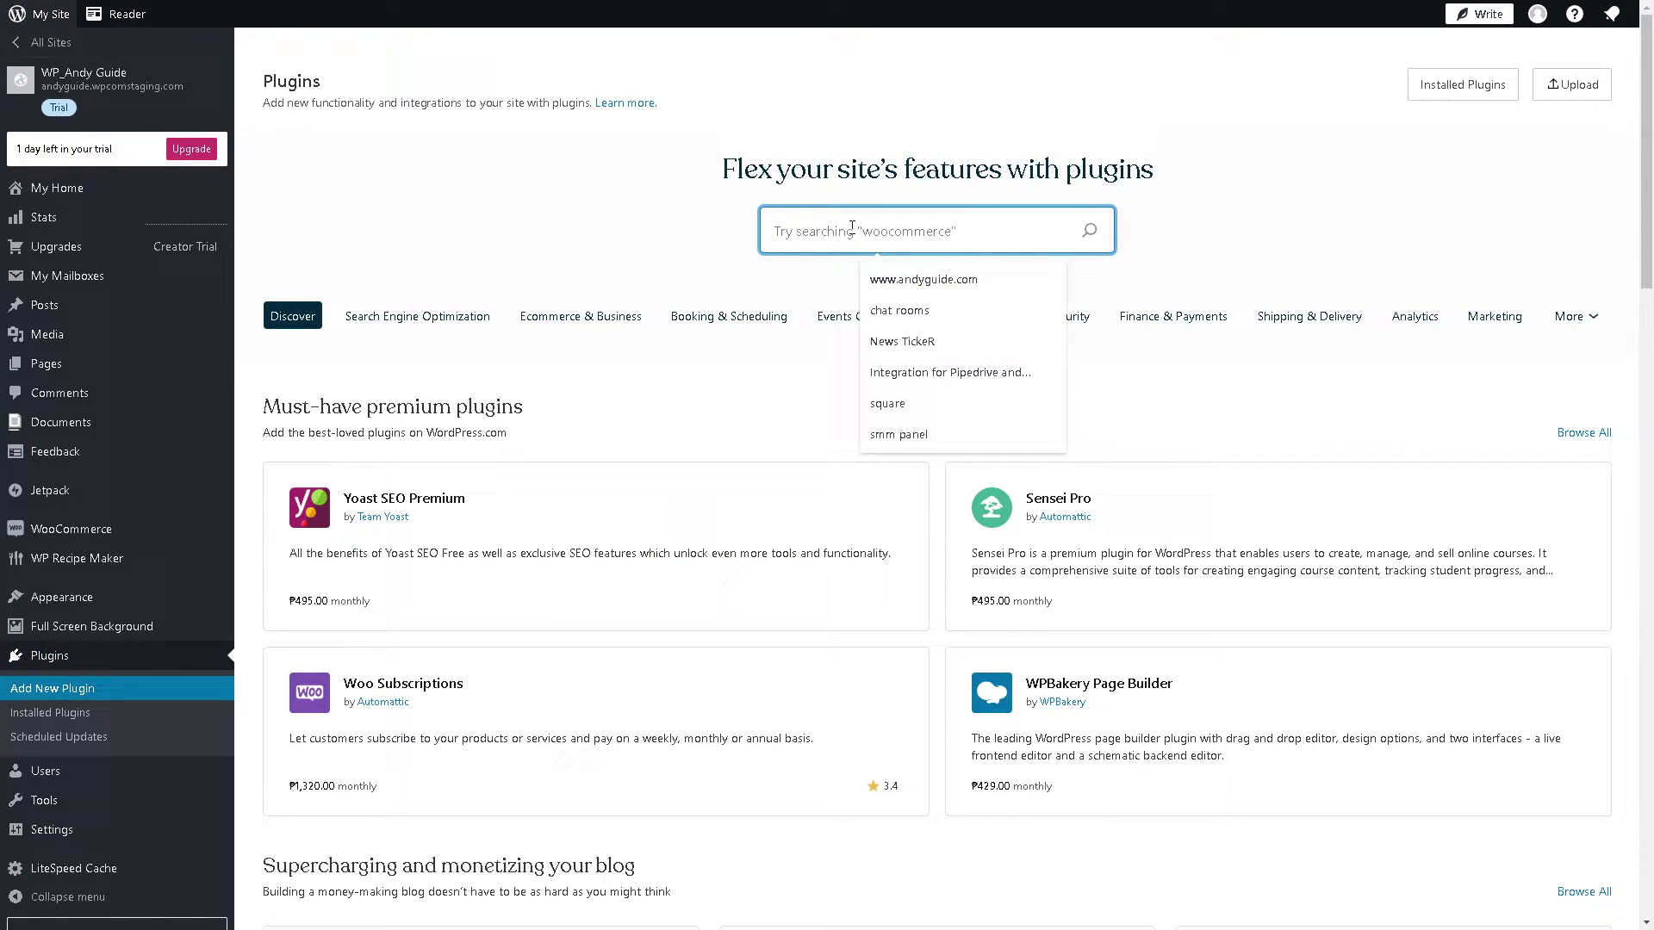
text(wp engine)
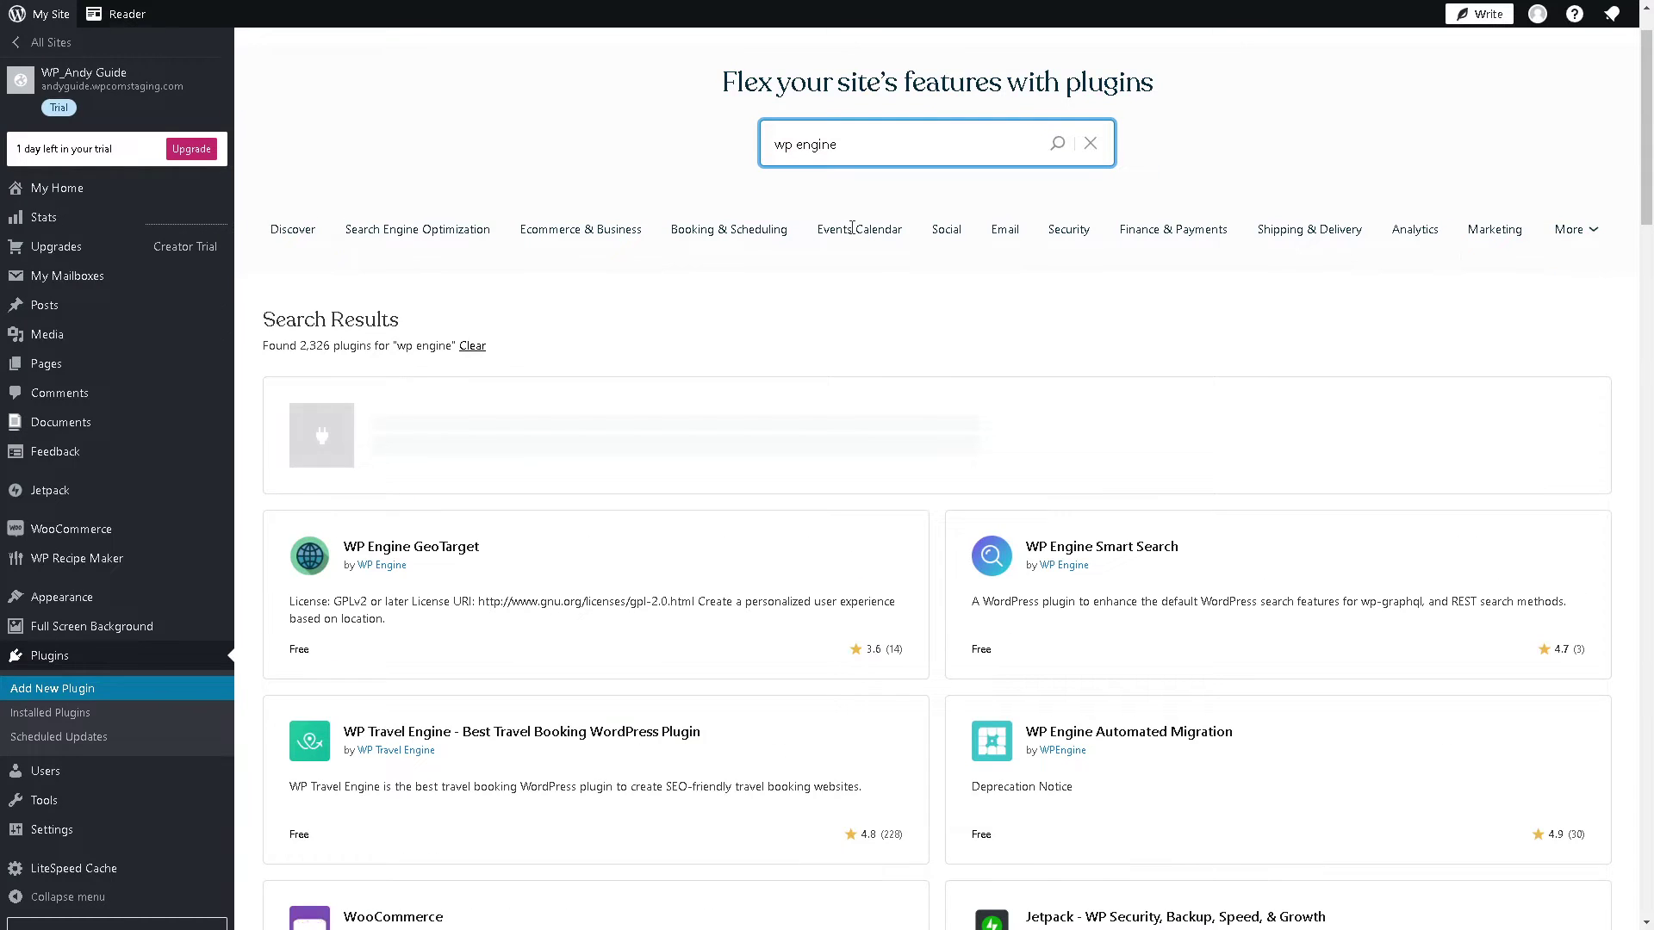
scroll(603, 258, down, 3)
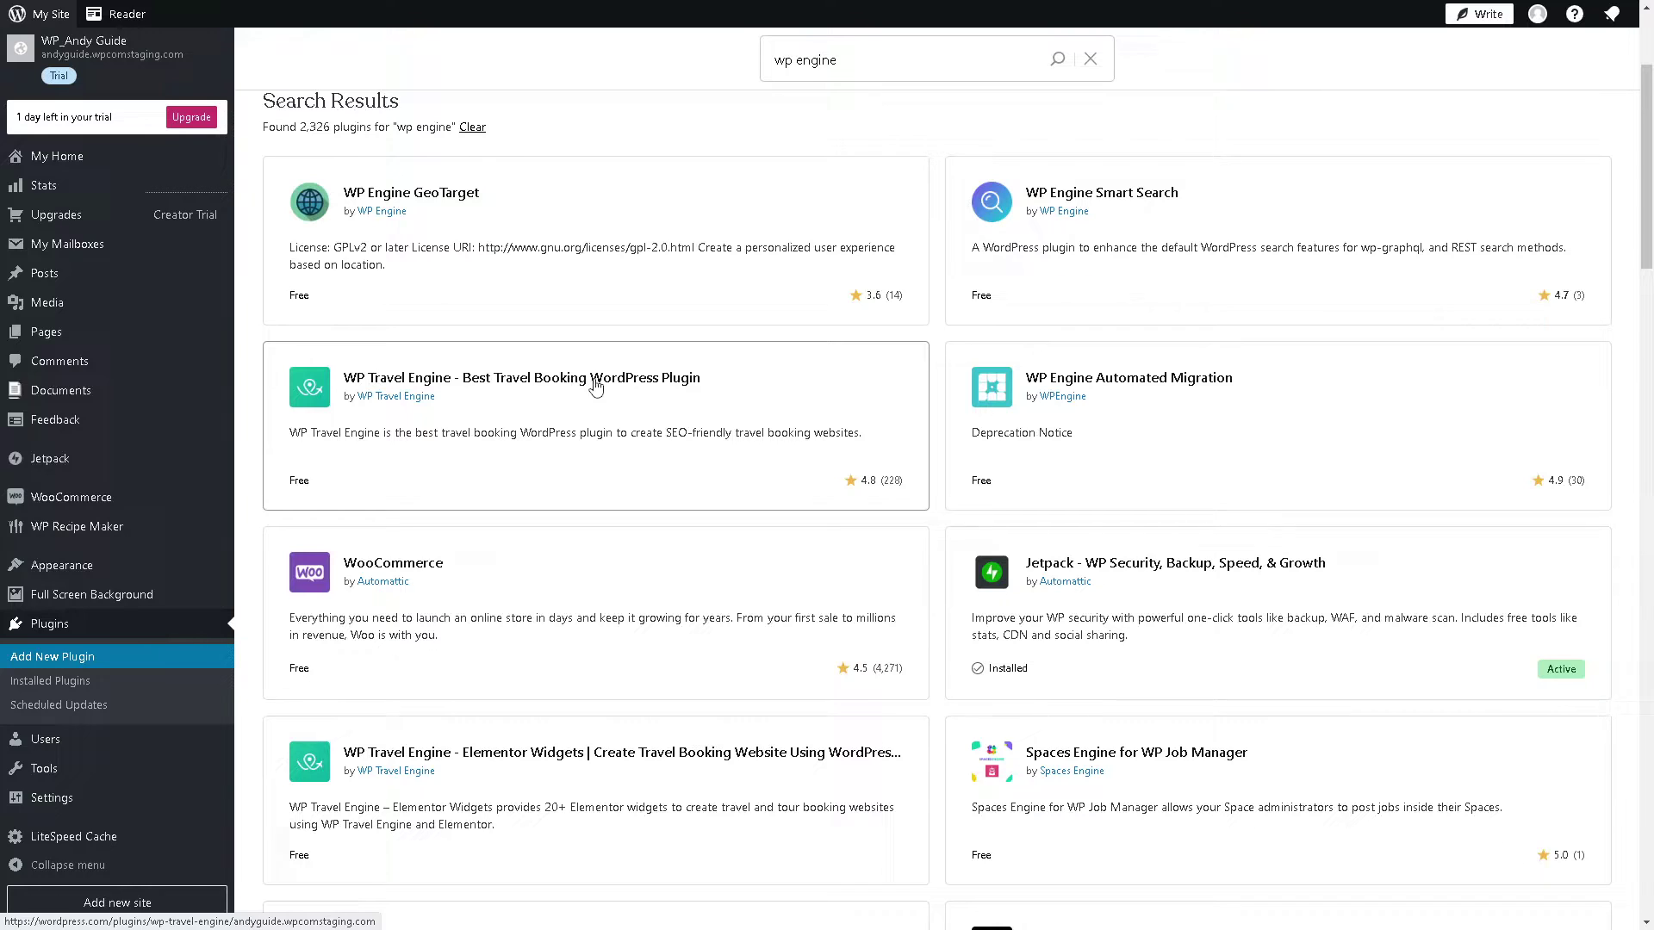
click(1025, 239)
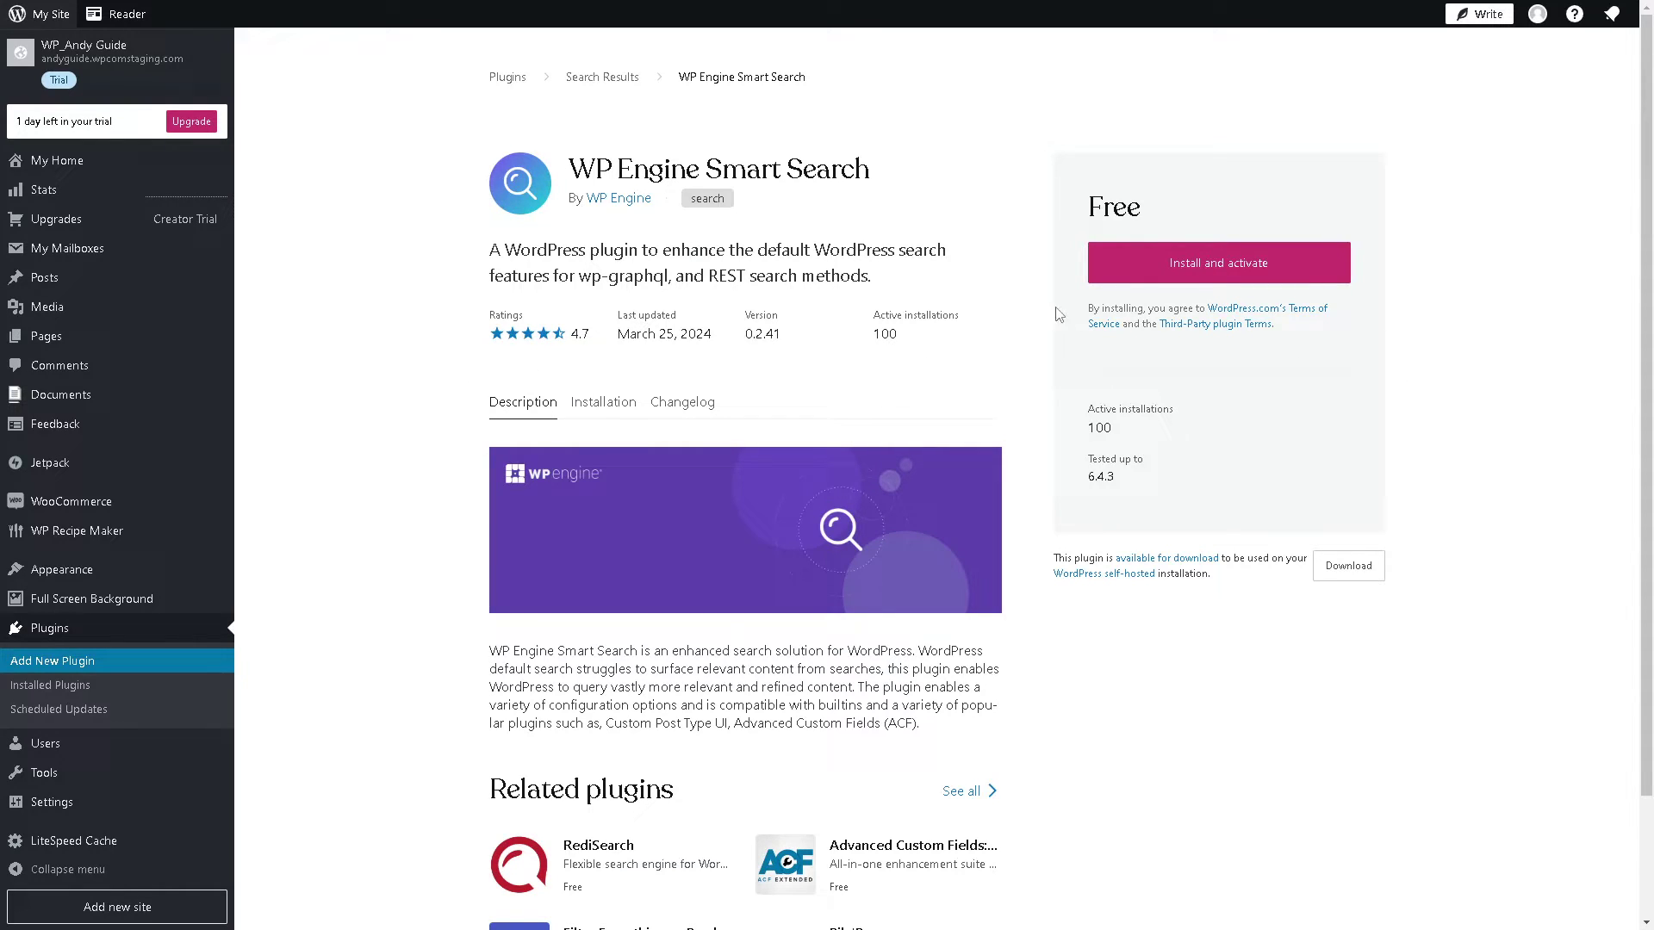
Install and activate WP Engine Smart Search, reaching the 'Your site, more powerful than ever' page
click(1159, 264)
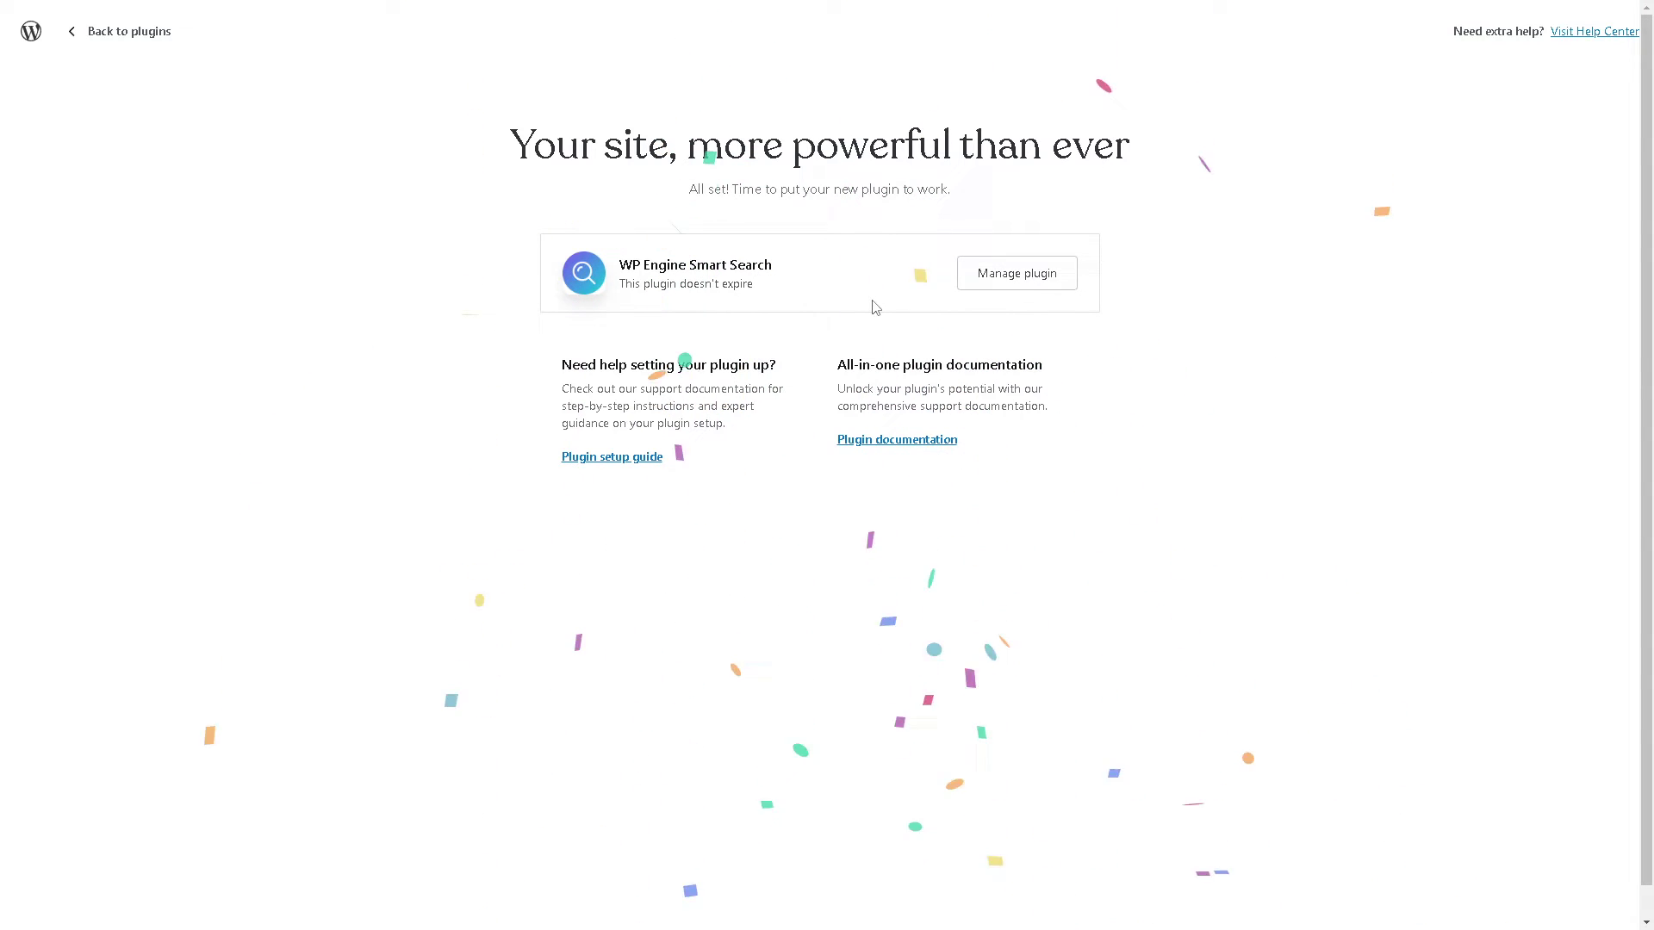
Open the Installed Plugins list via 'Manage plugin'
click(990, 277)
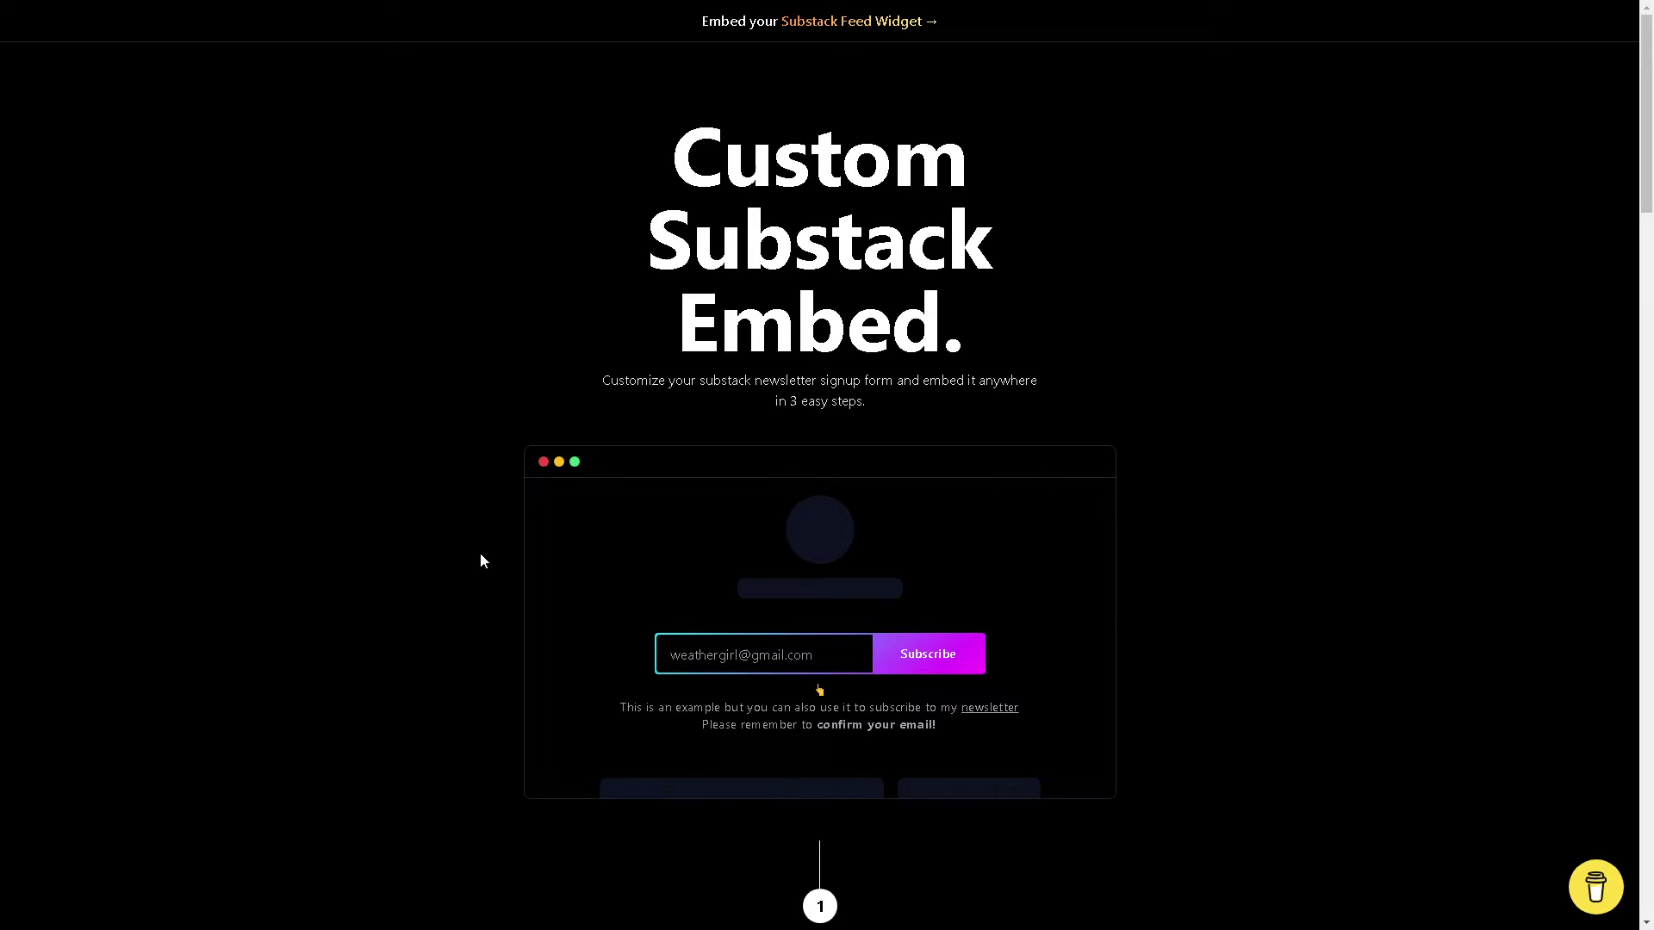
Choose the Custom style under 'Select style' to reveal Primary, Input, Email and Text colours
scroll(746, 564, down, 2)
scroll(719, 595, down, 2)
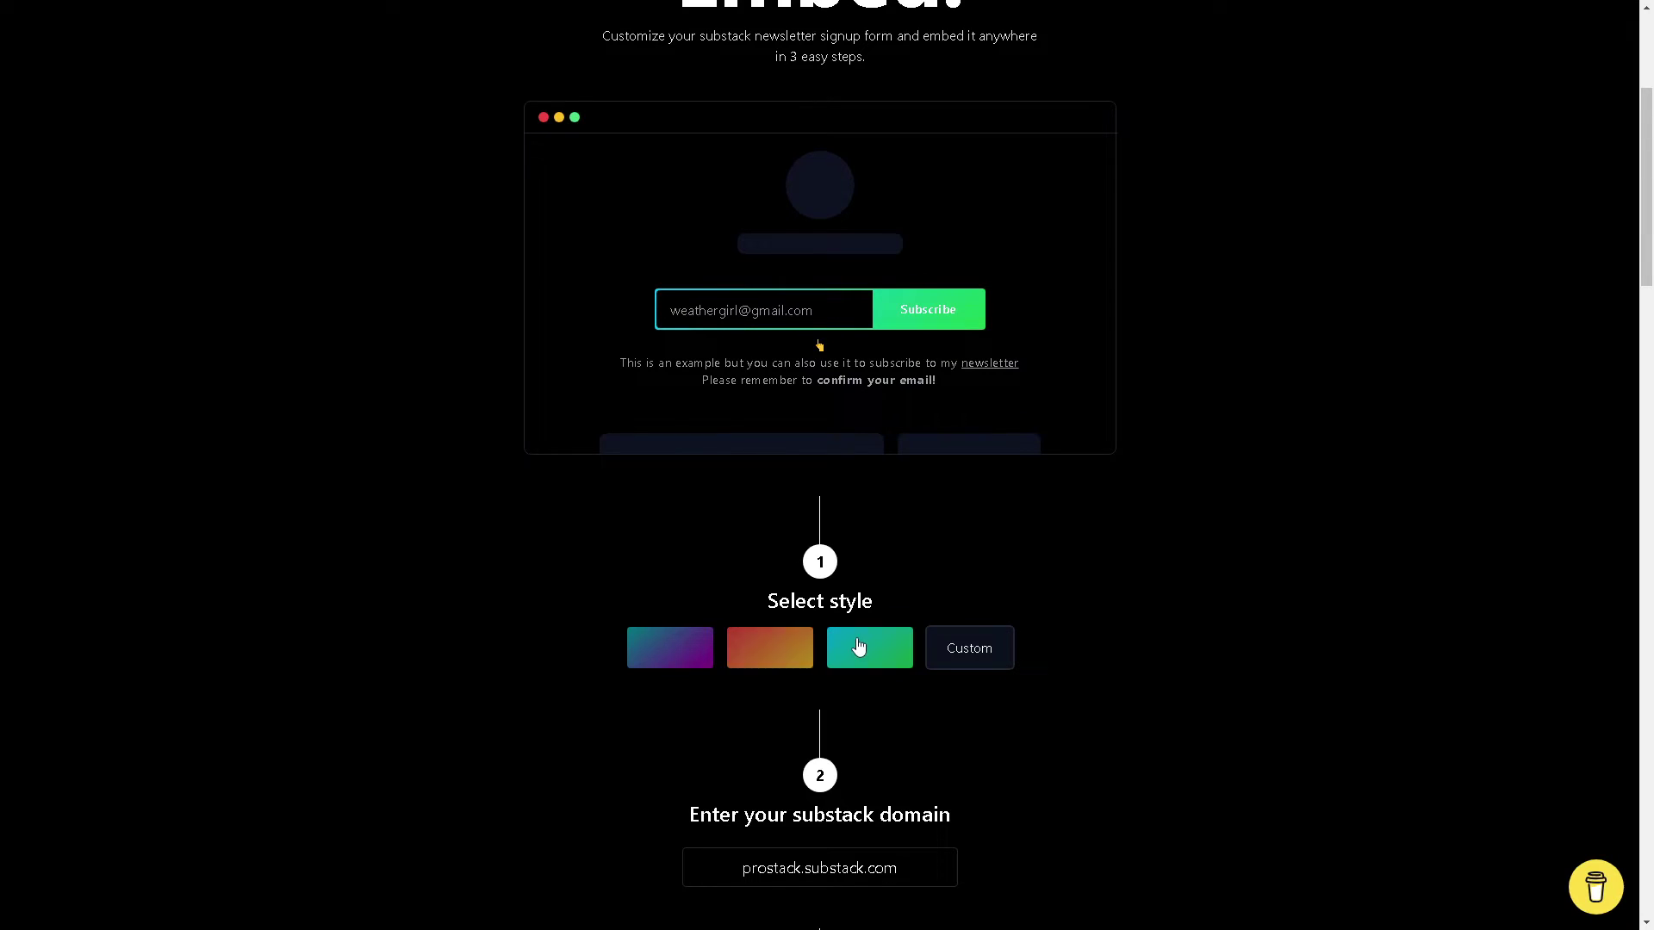
scroll(859, 648, down, 1)
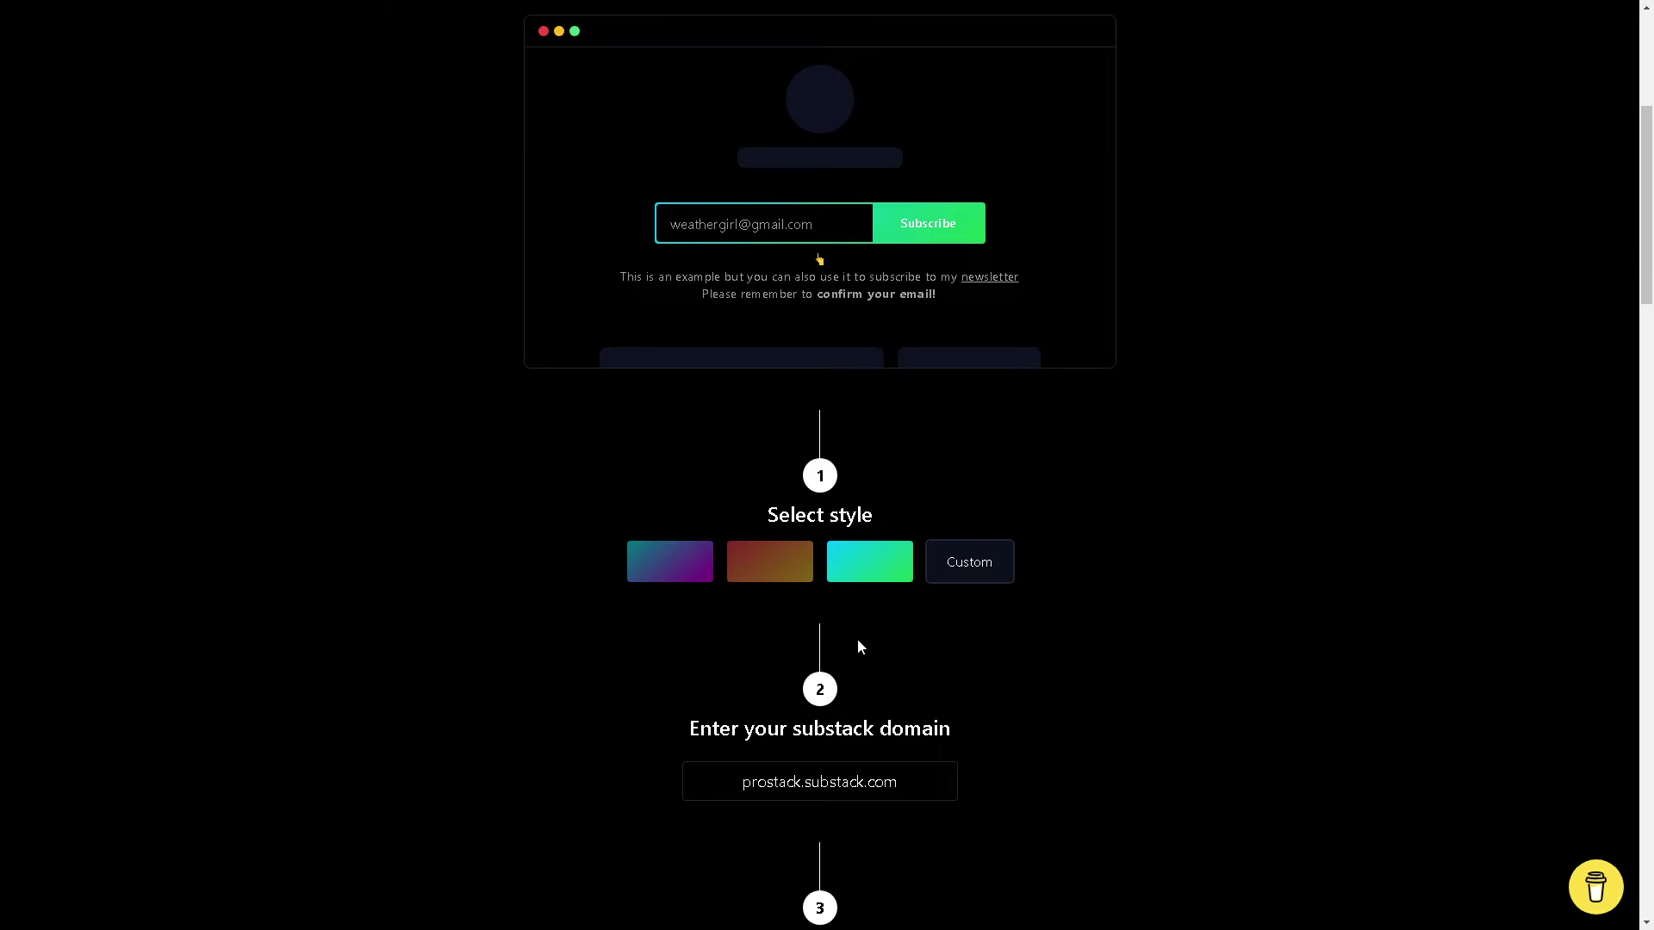
click(964, 581)
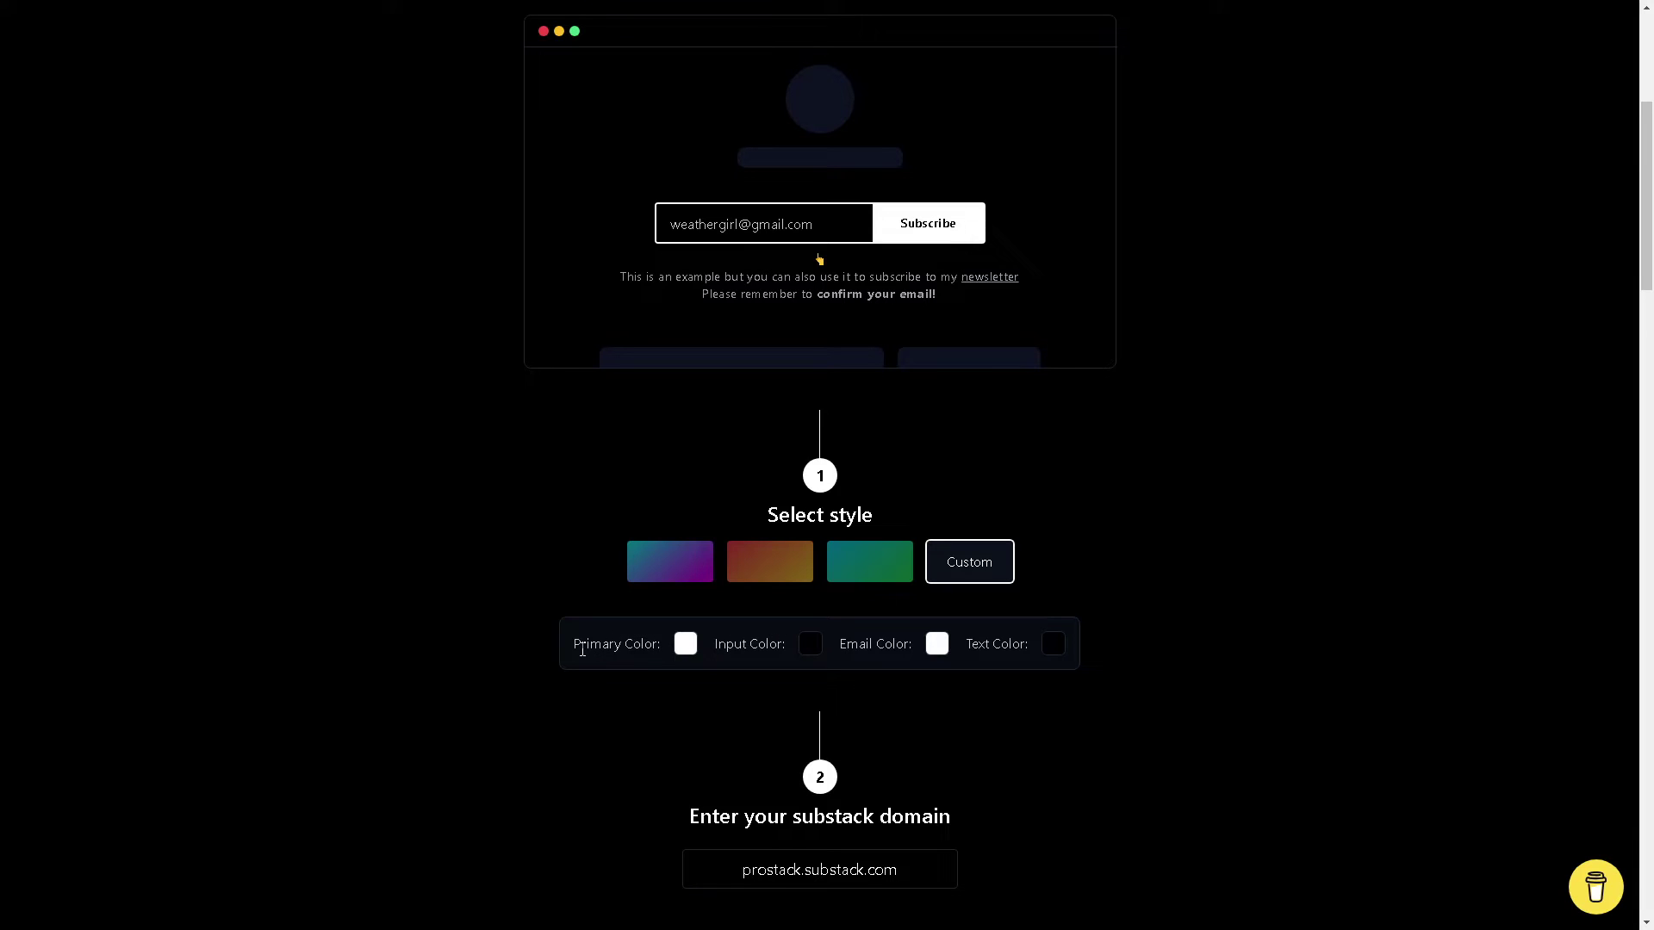
scroll(583, 651, down, 2)
scroll(580, 648, down, 2)
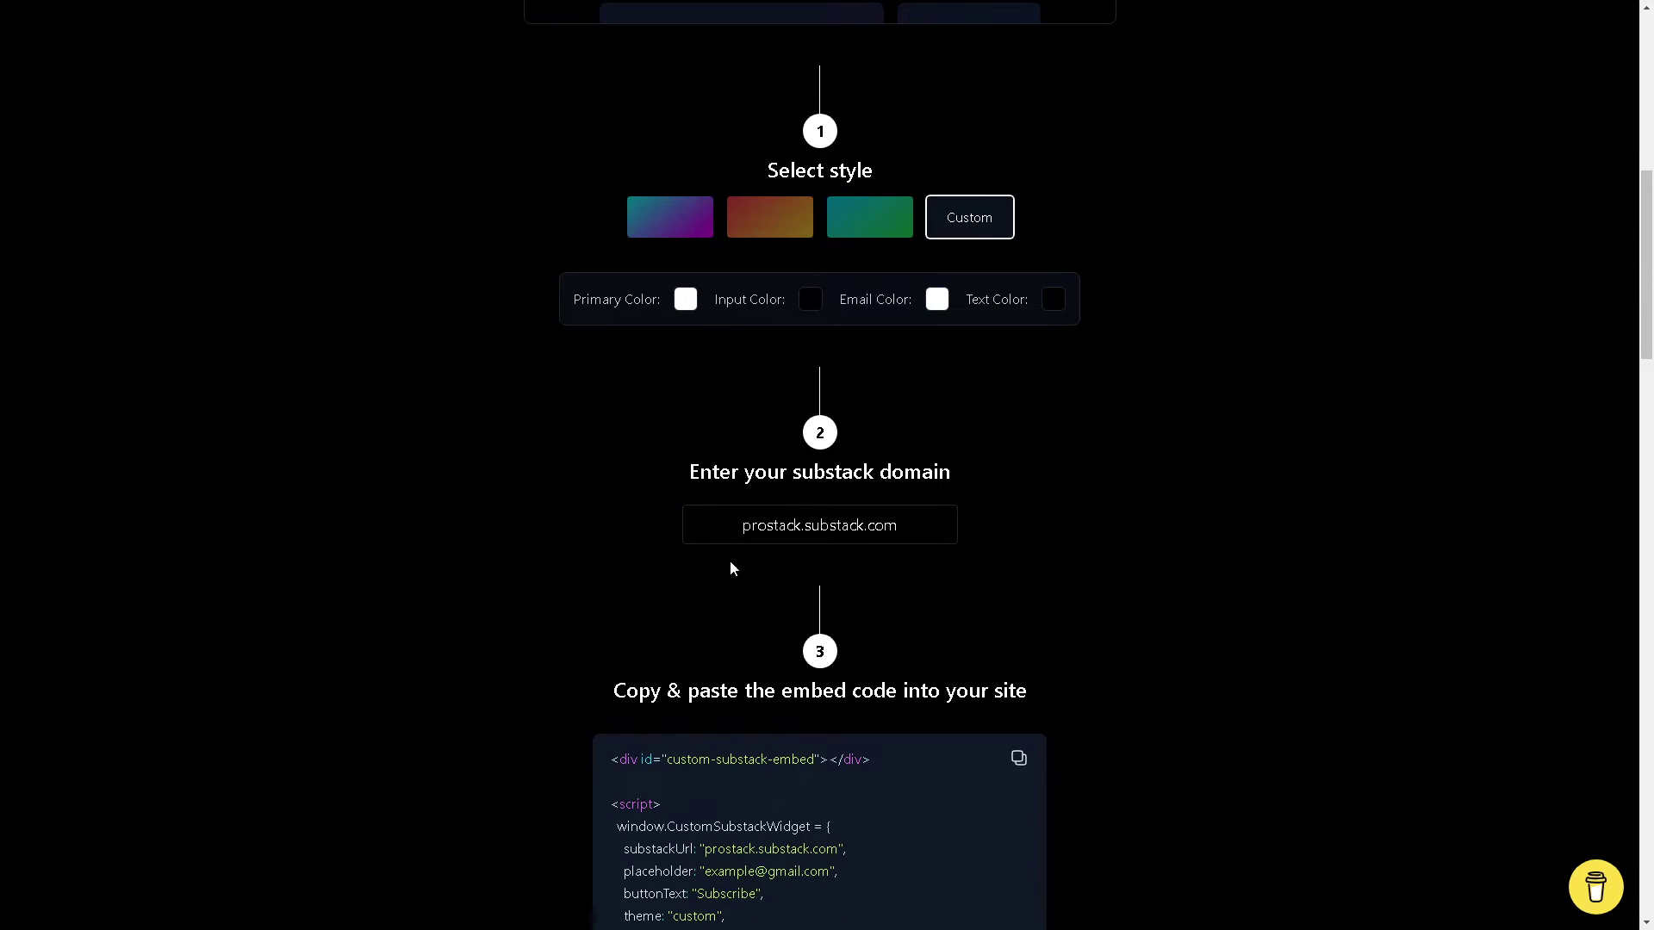
Replace the sample Substack domain with 'andyguide.com'
double_click(775, 526)
key(BackSpace)
drag(758, 528, 911, 525)
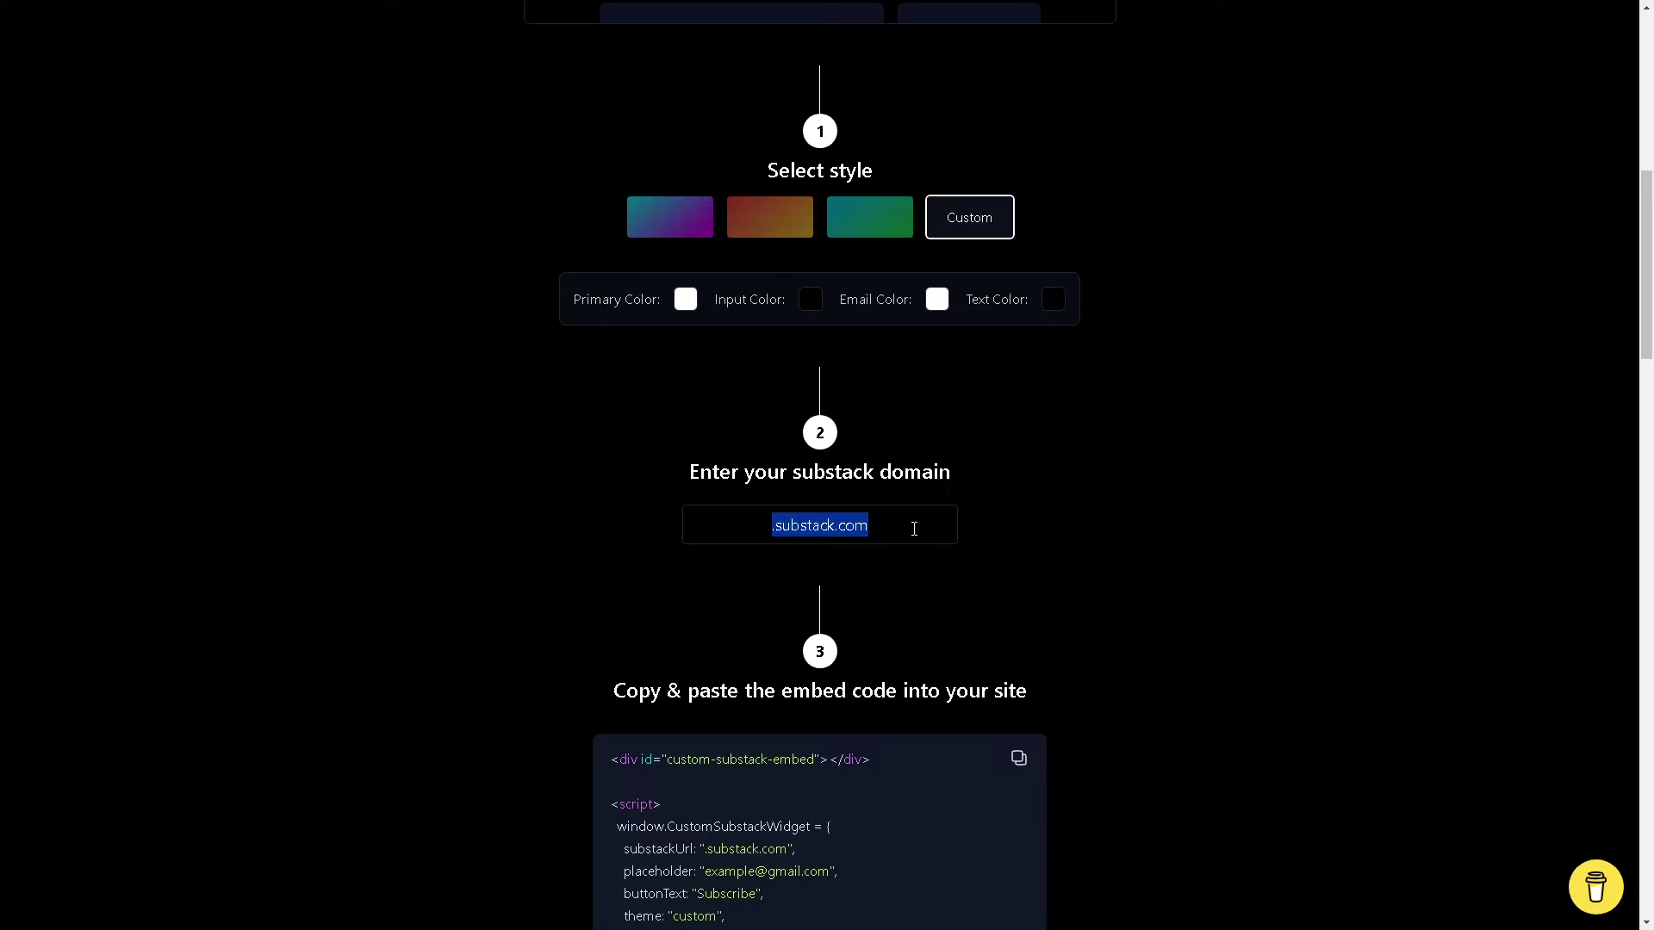
text(andyguide.com)
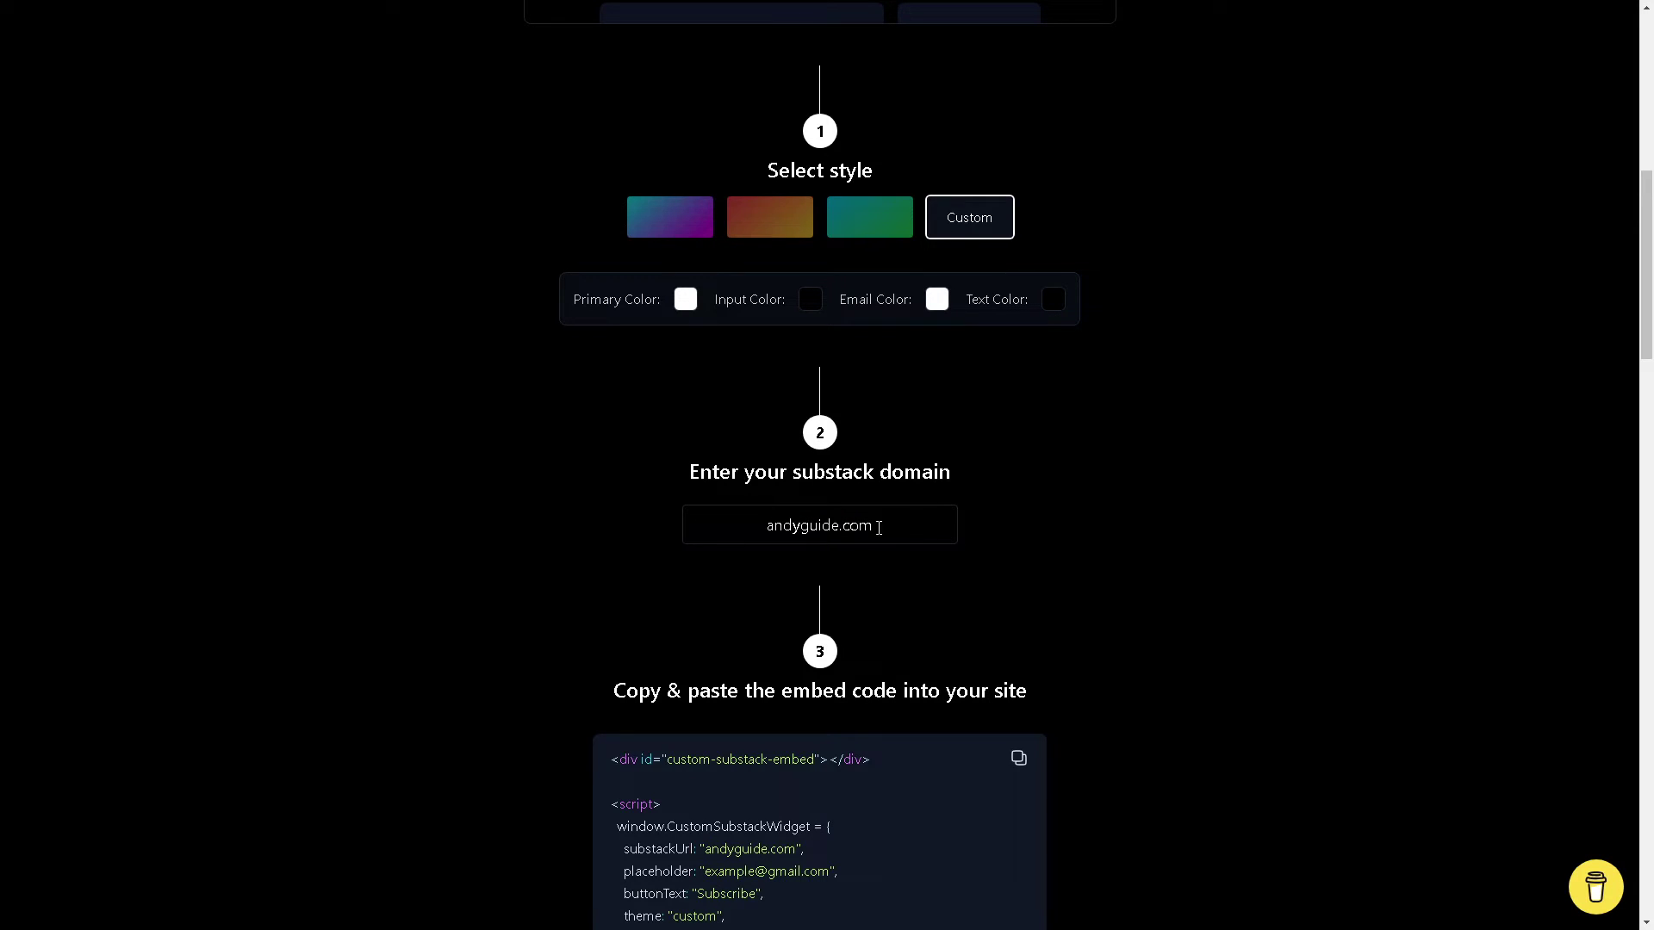
Select the opening lines of the generated embed code
scroll(686, 634, down, 2)
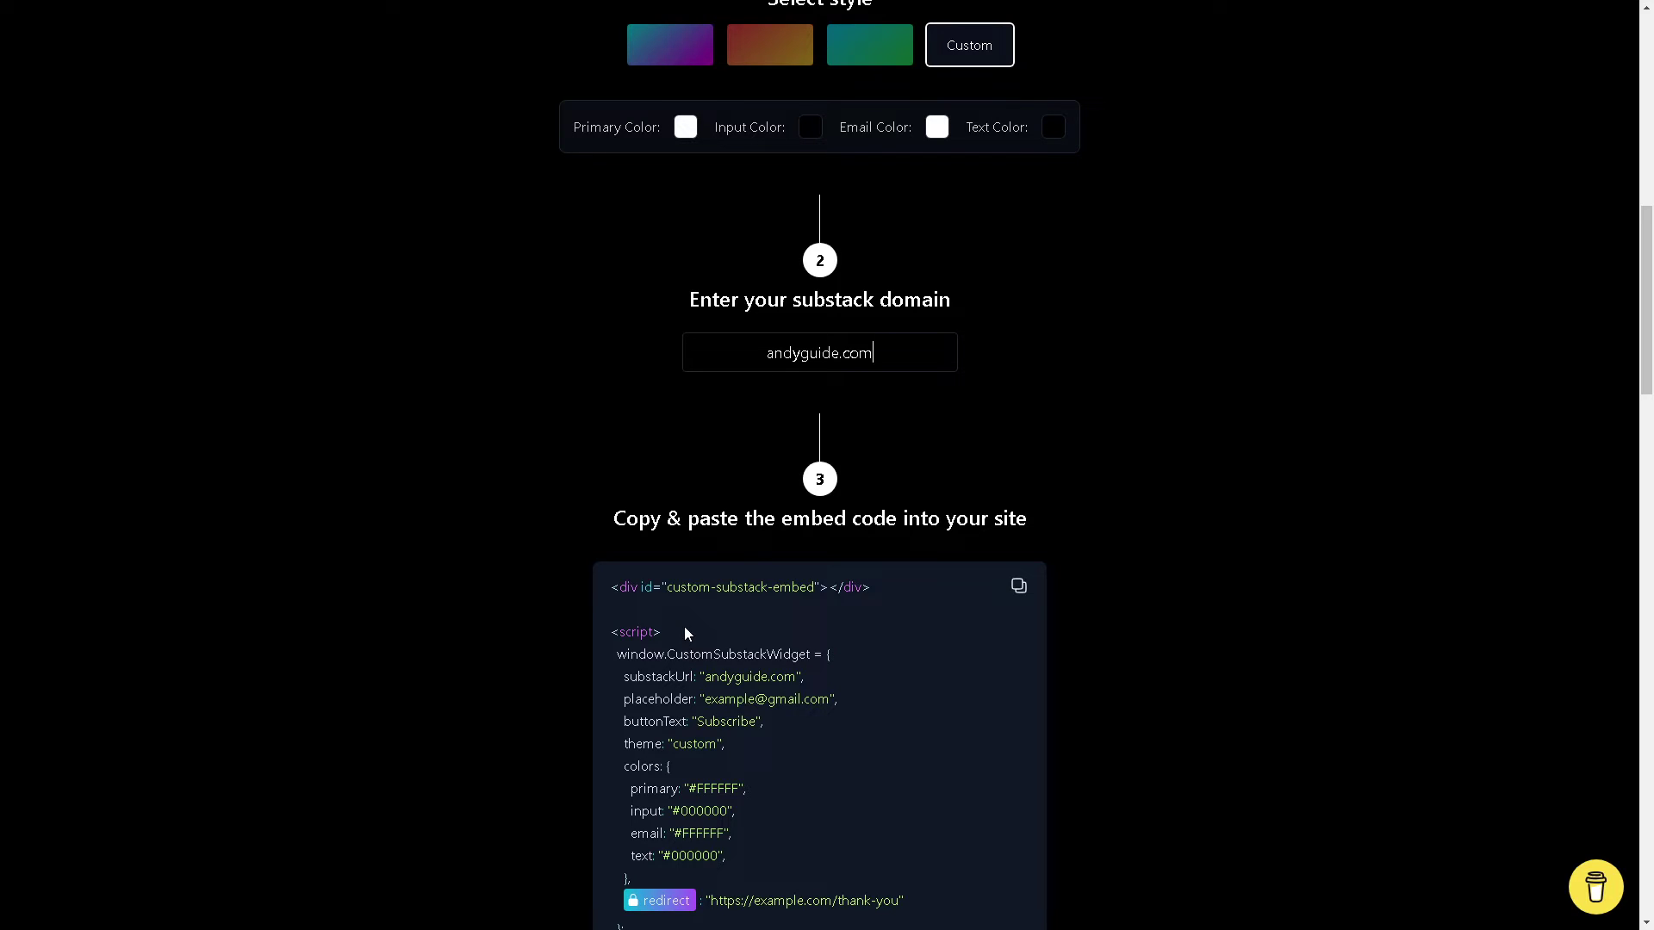
drag(619, 586, 780, 657)
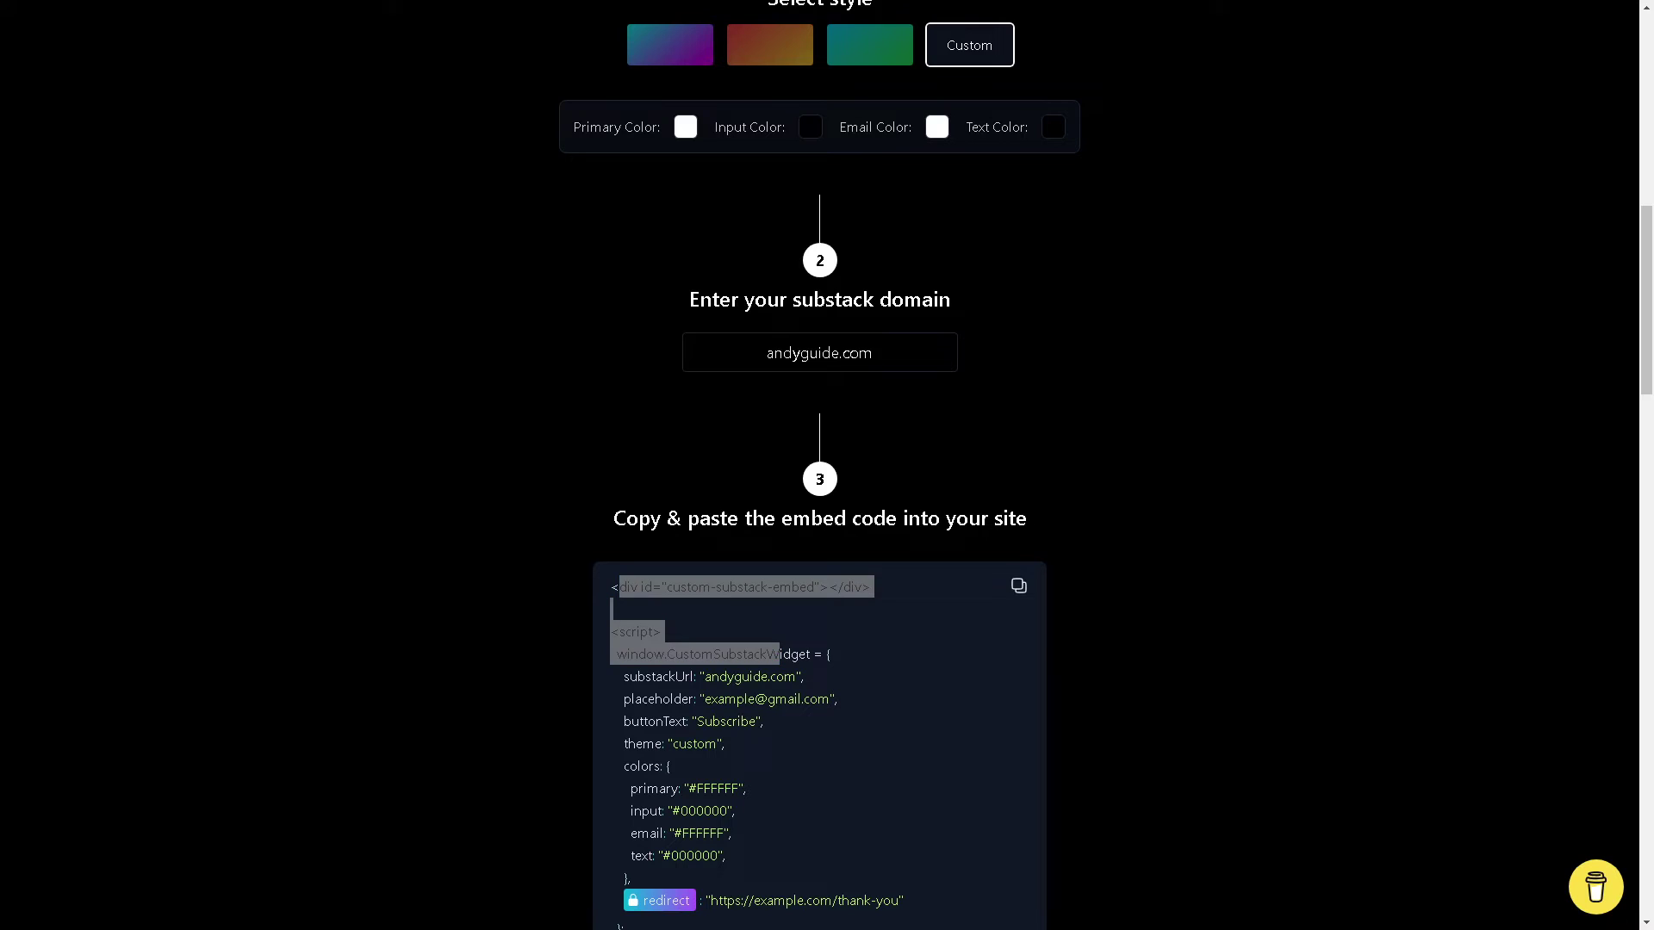
scroll(840, 670, down, 3)
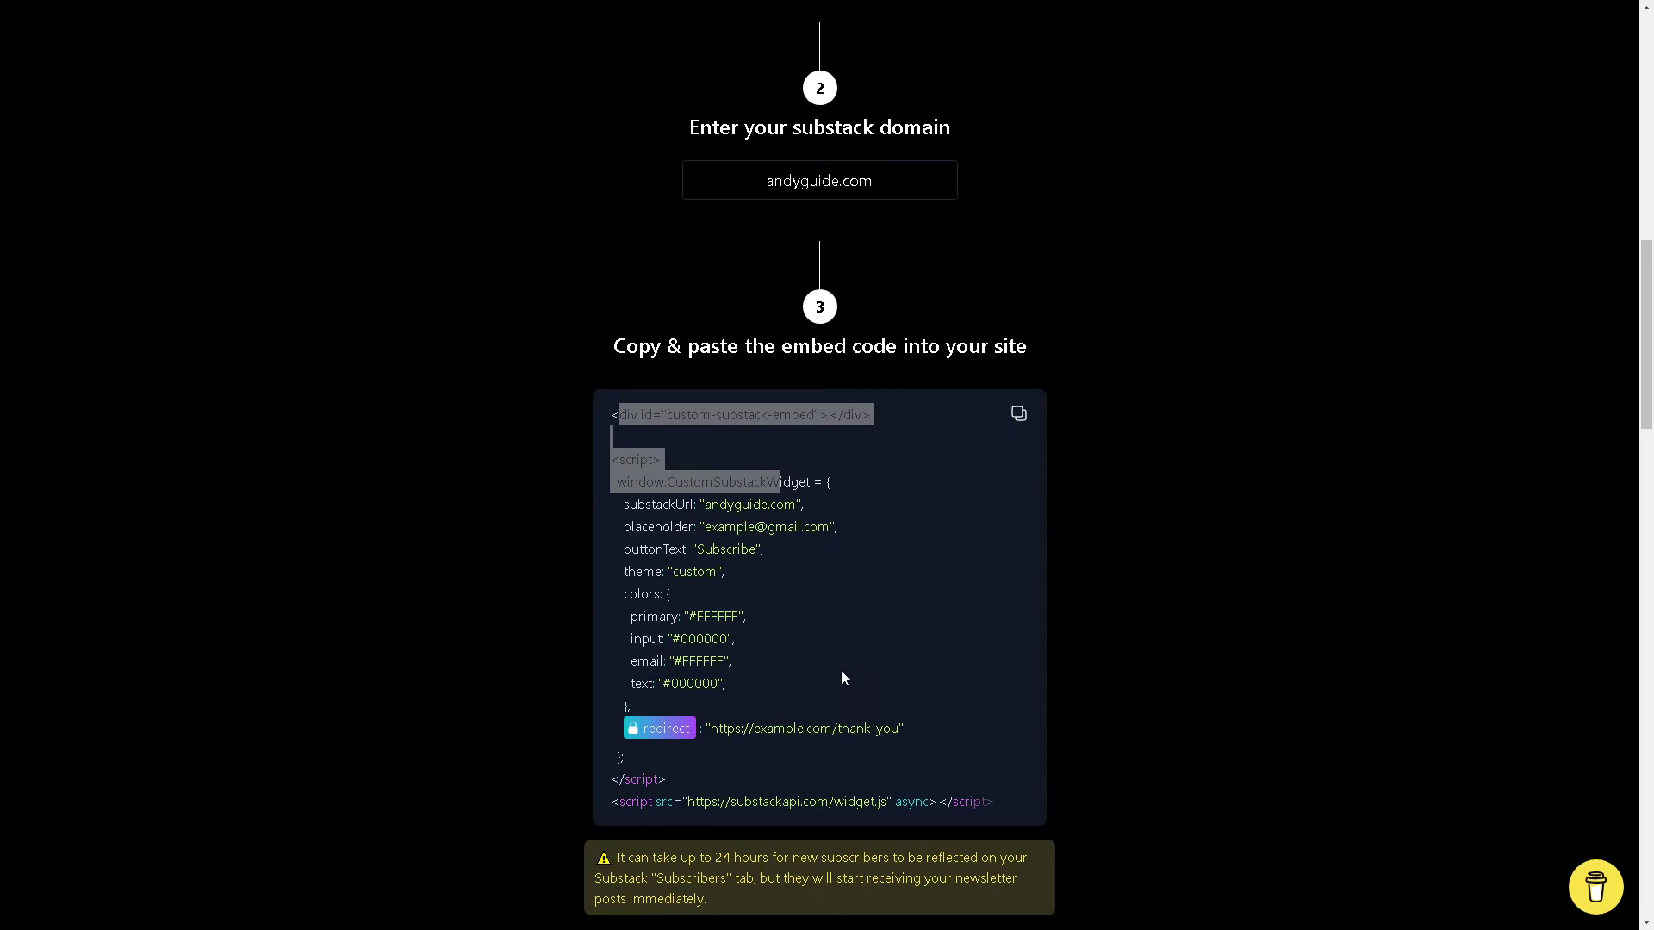
Select the Redirects upgrade's $3.99 monthly price in step 4, then continue to step 5
scroll(788, 674, down, 2)
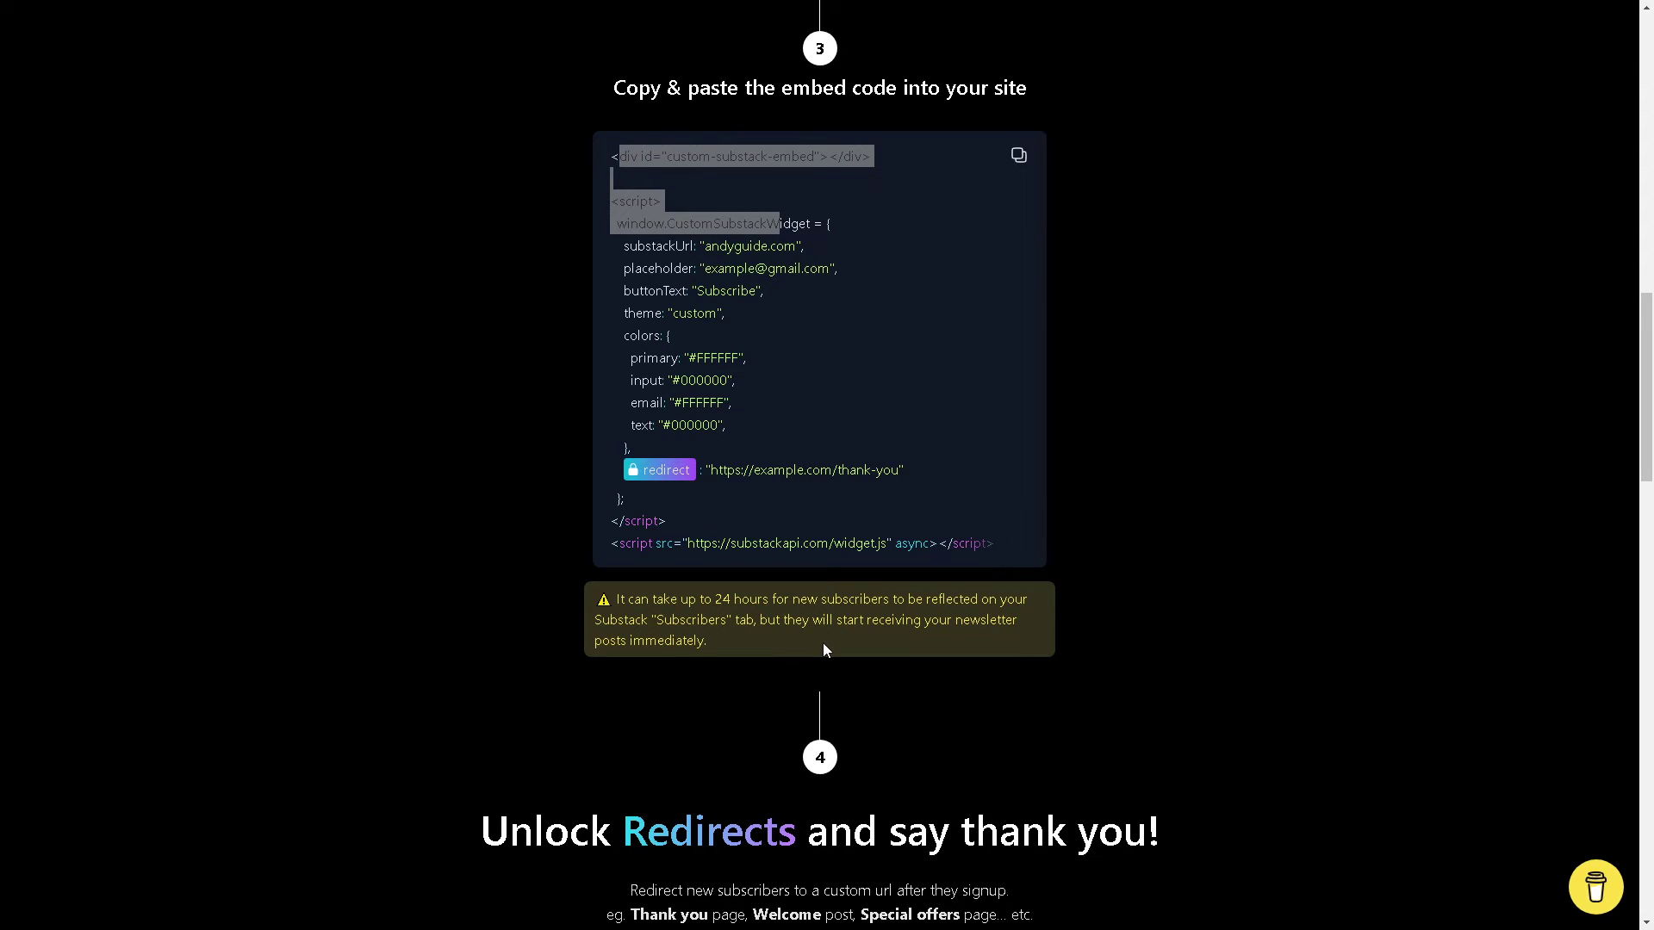
scroll(719, 706, down, 3)
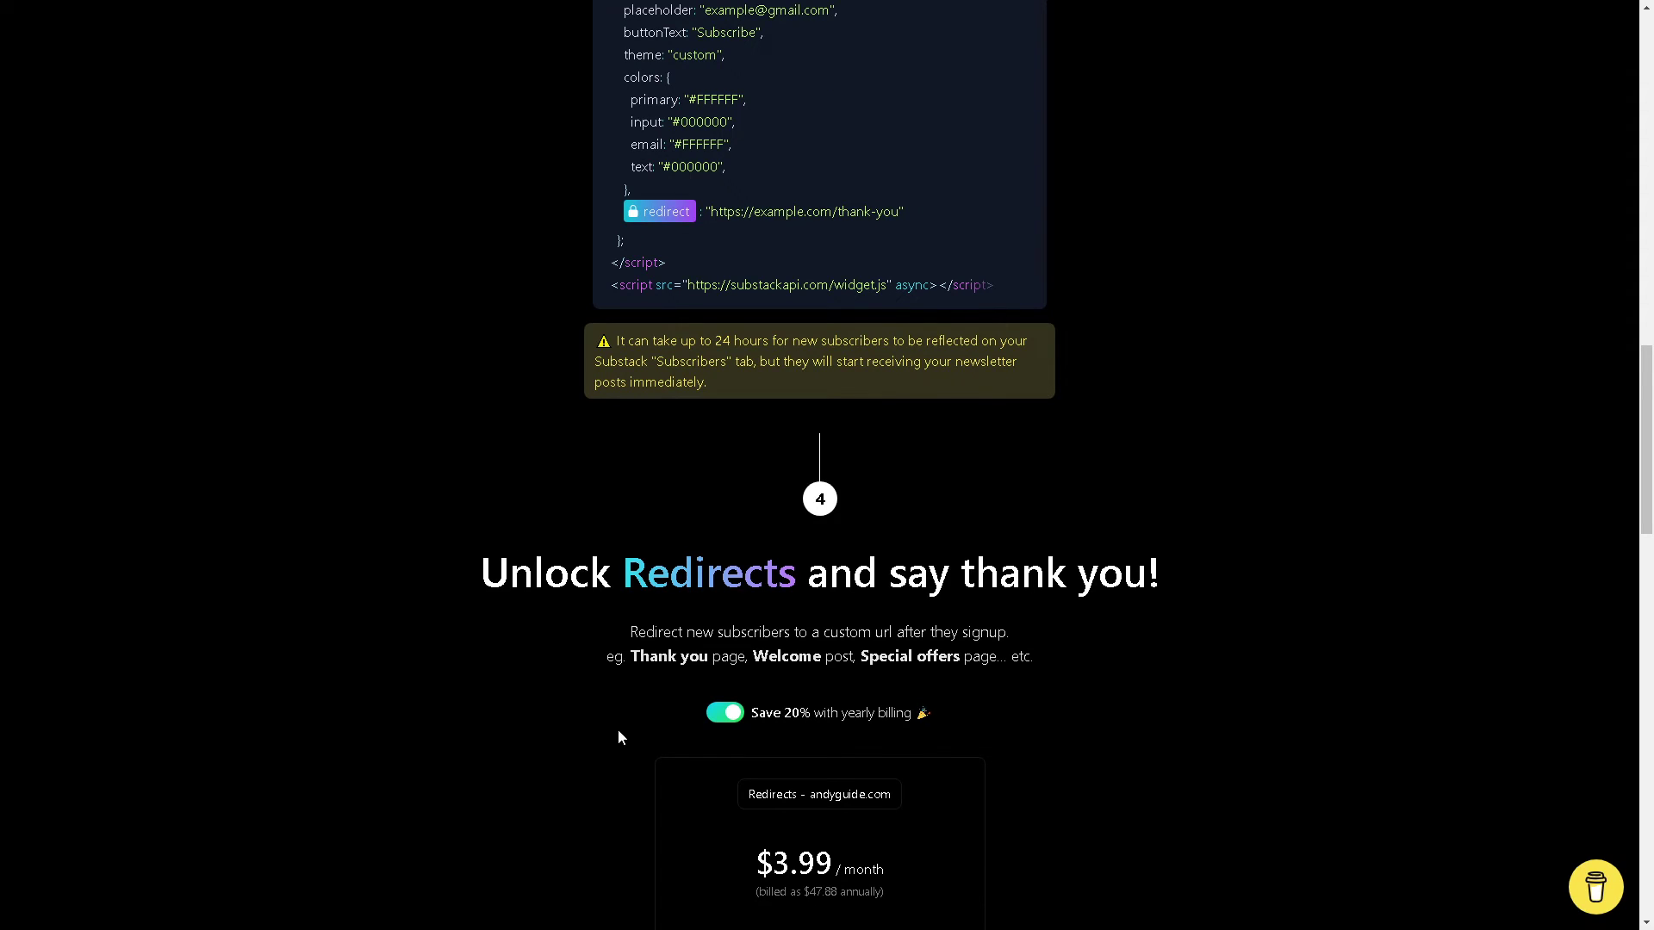
scroll(776, 731, down, 2)
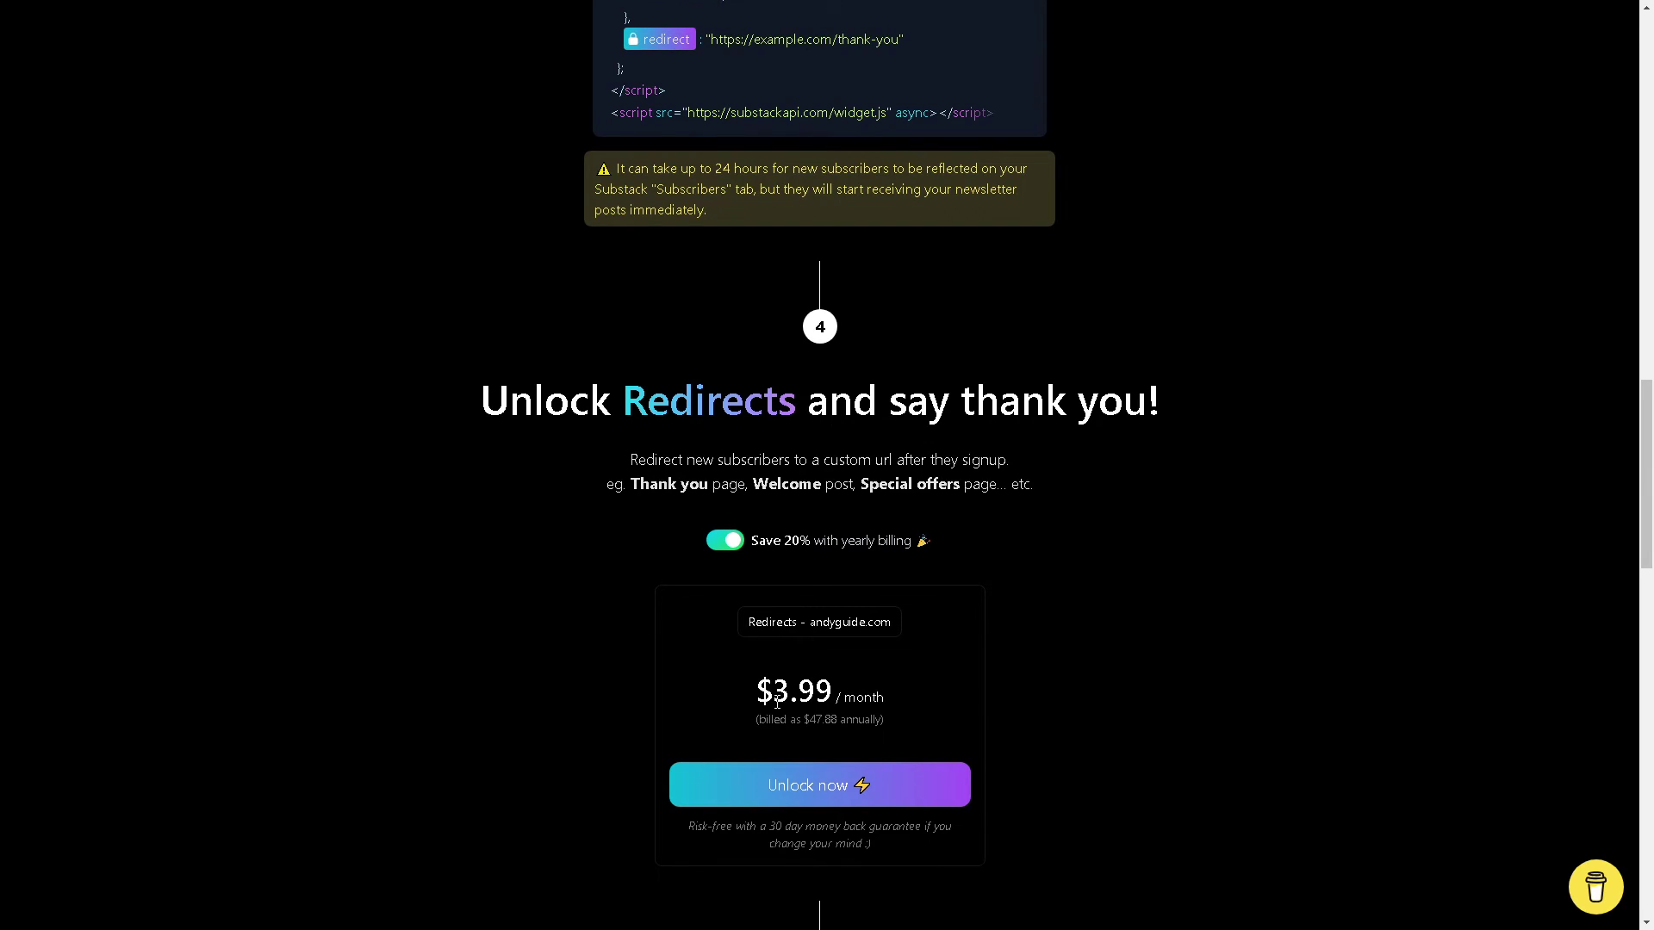
drag(773, 689, 831, 686)
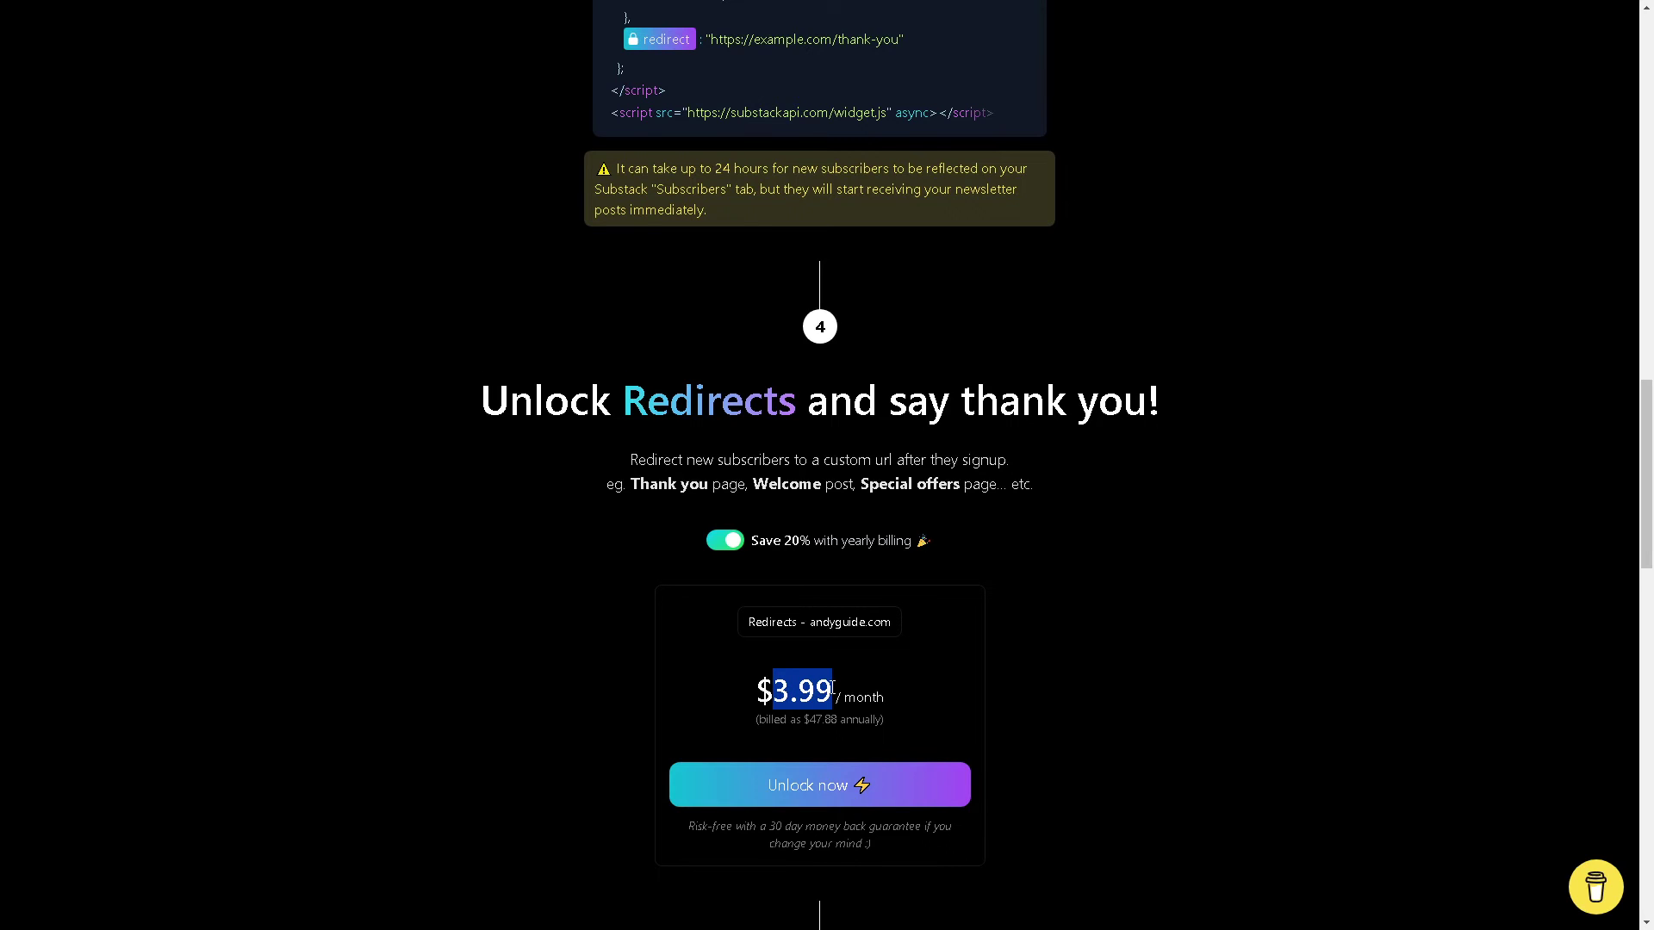
scroll(898, 687, down, 2)
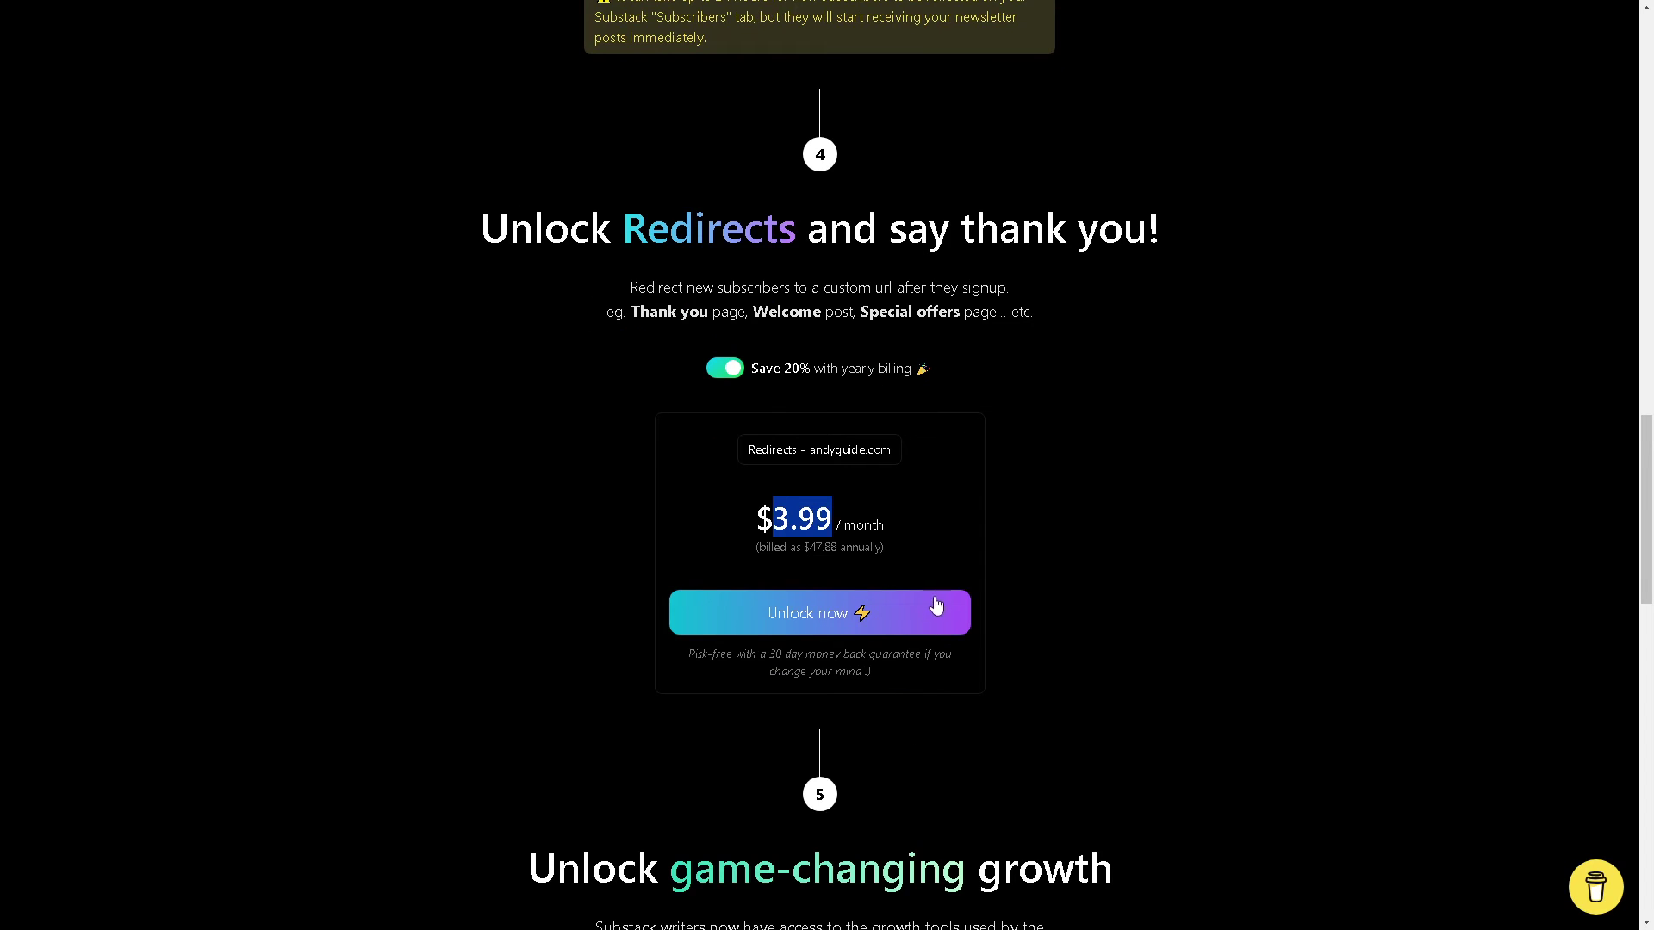
scroll(939, 616, down, 5)
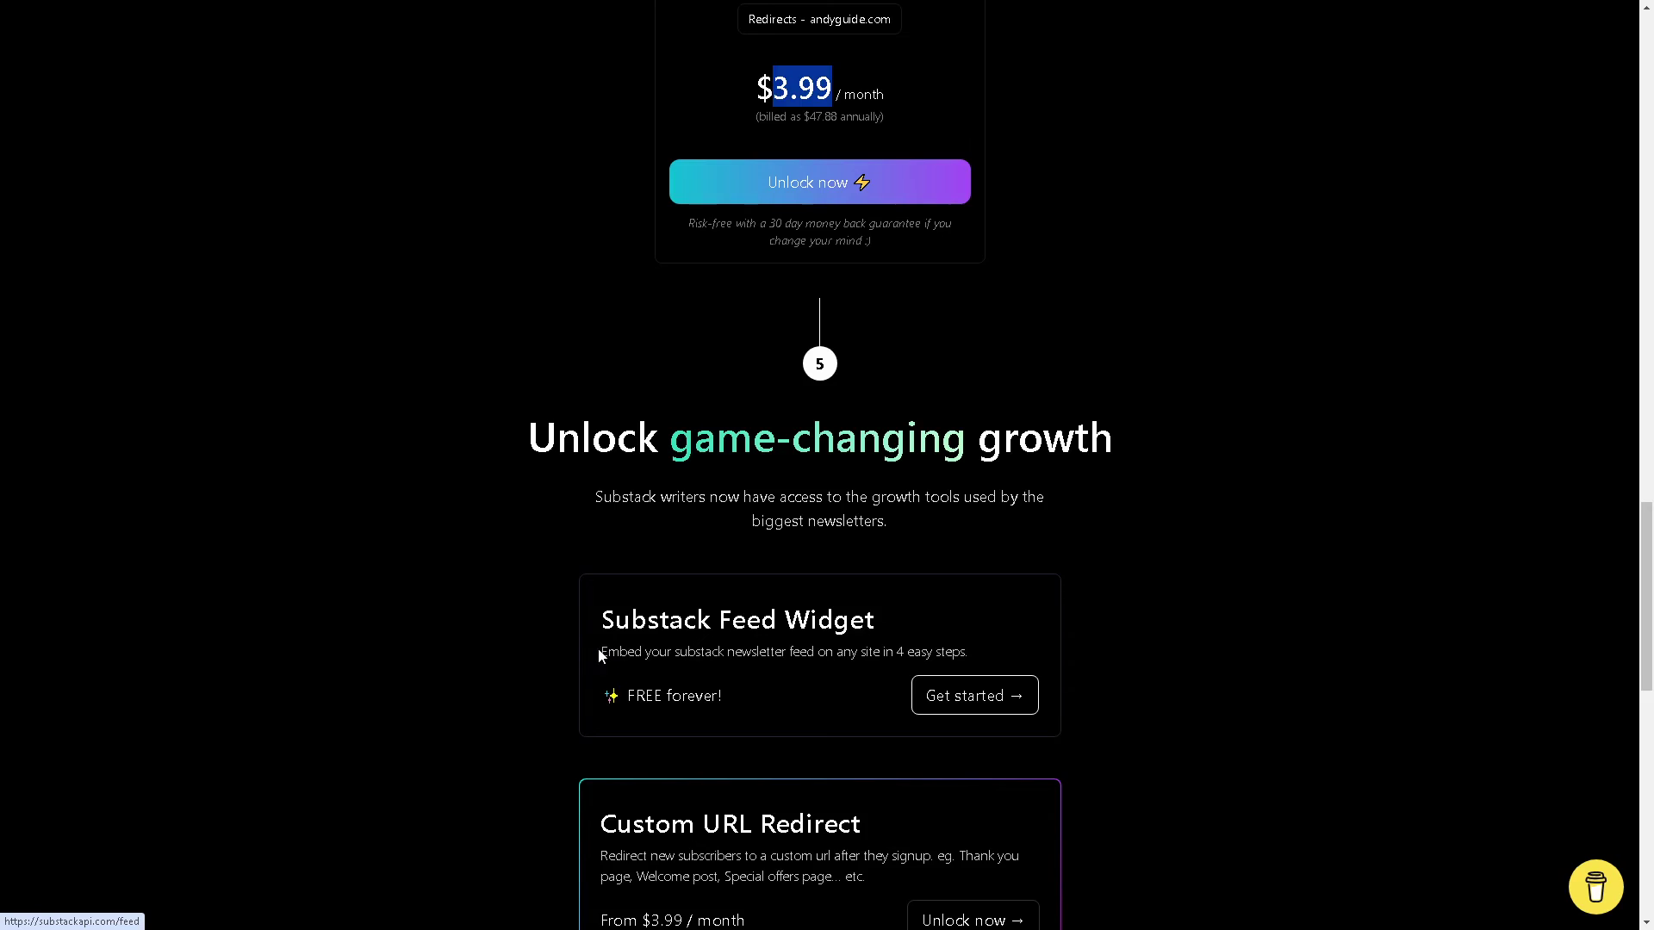
scroll(598, 651, up, 14)
scroll(595, 654, up, 11)
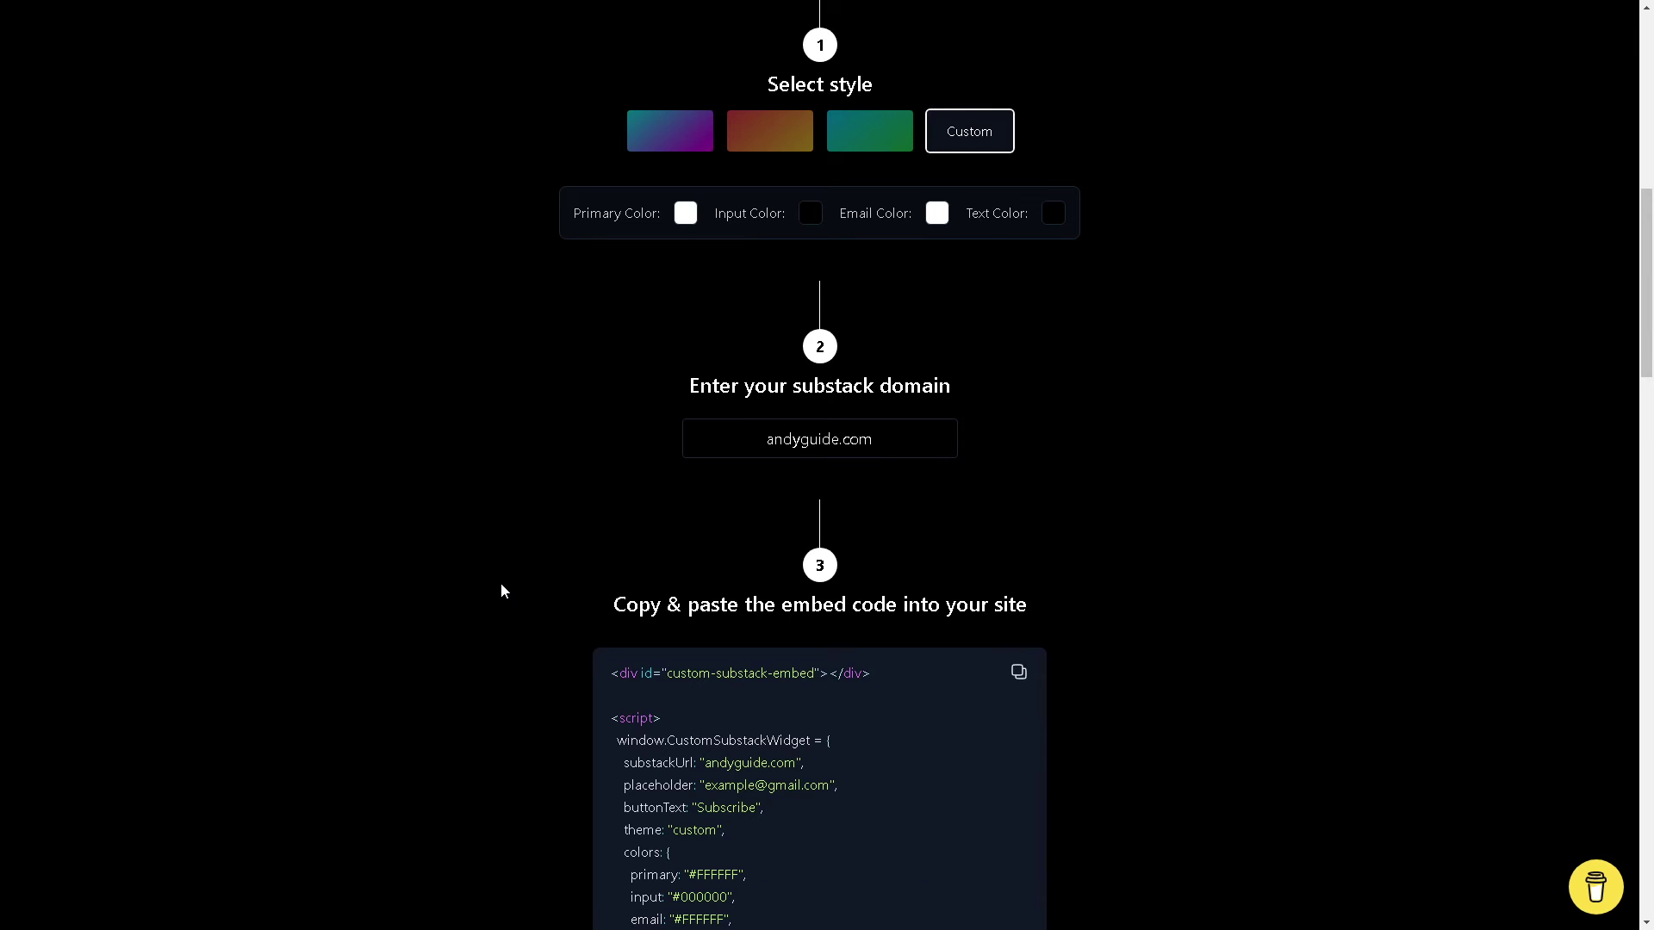
scroll(554, 597, up, 3)
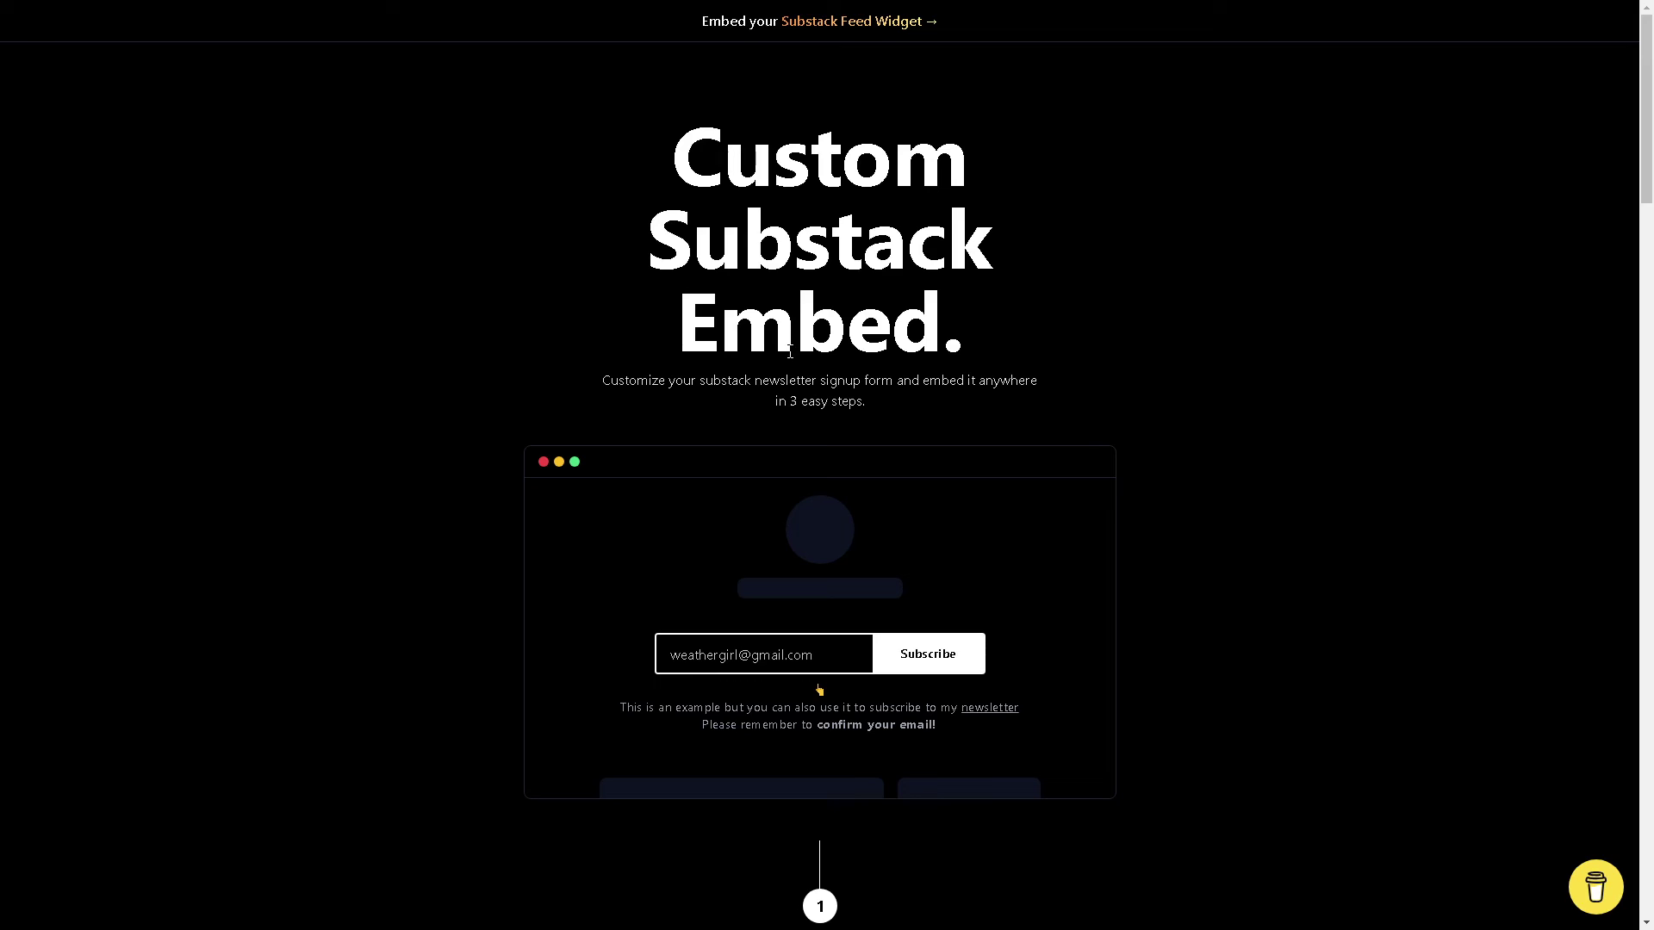
scroll(775, 431, down, 10)
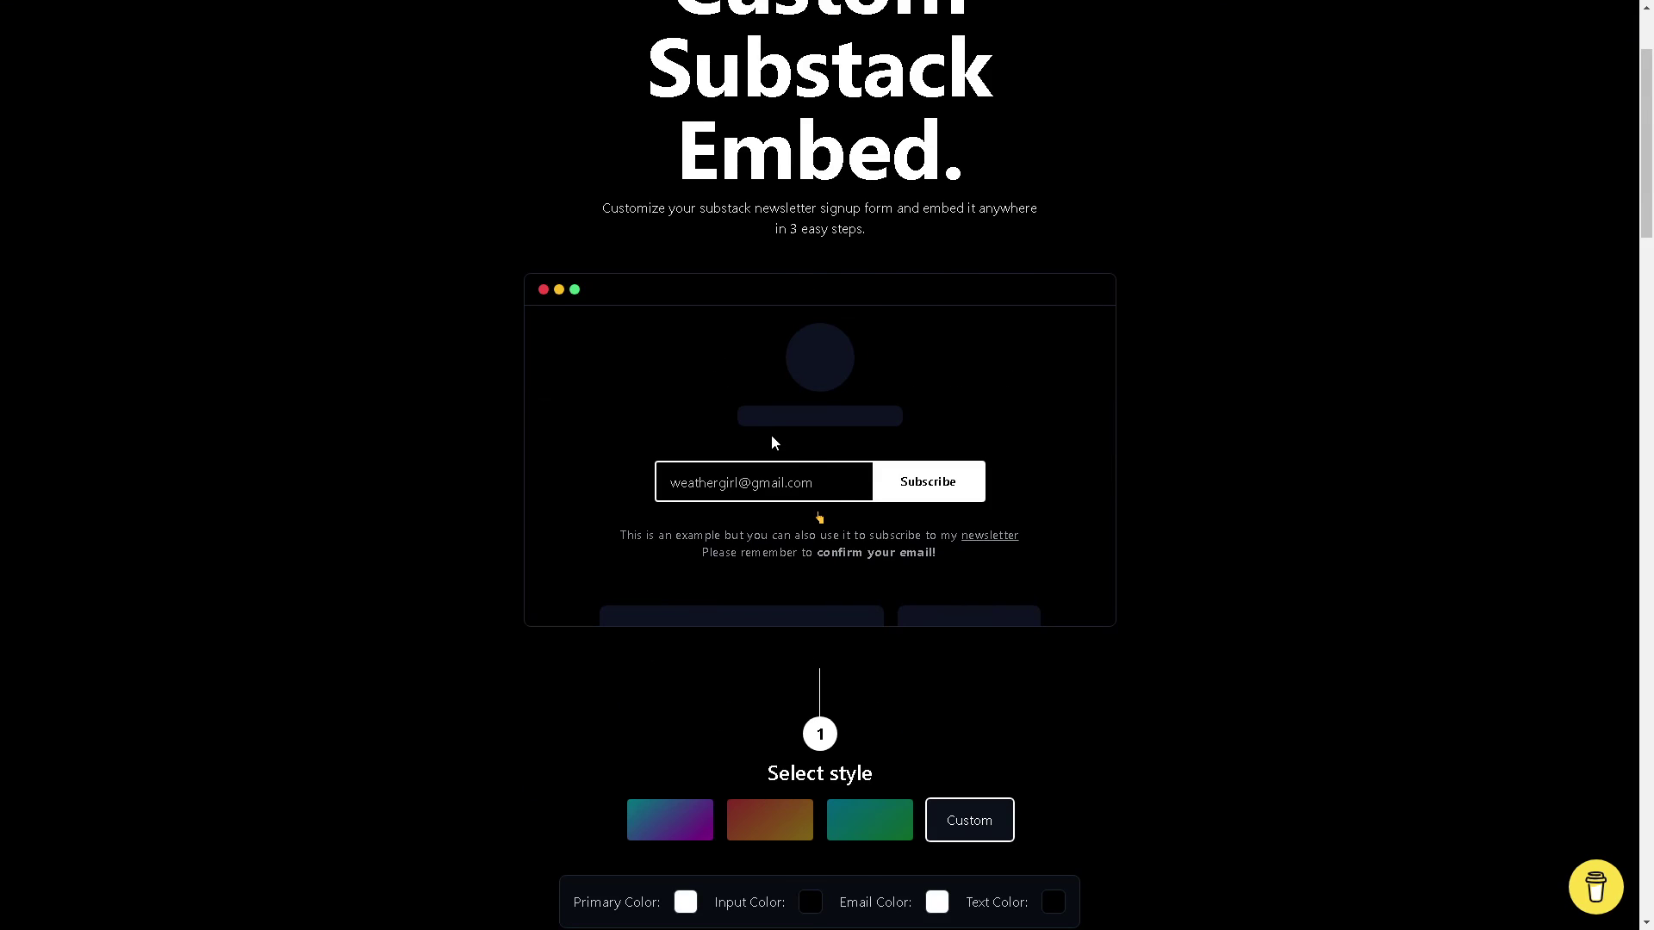
scroll(765, 441, up, 4)
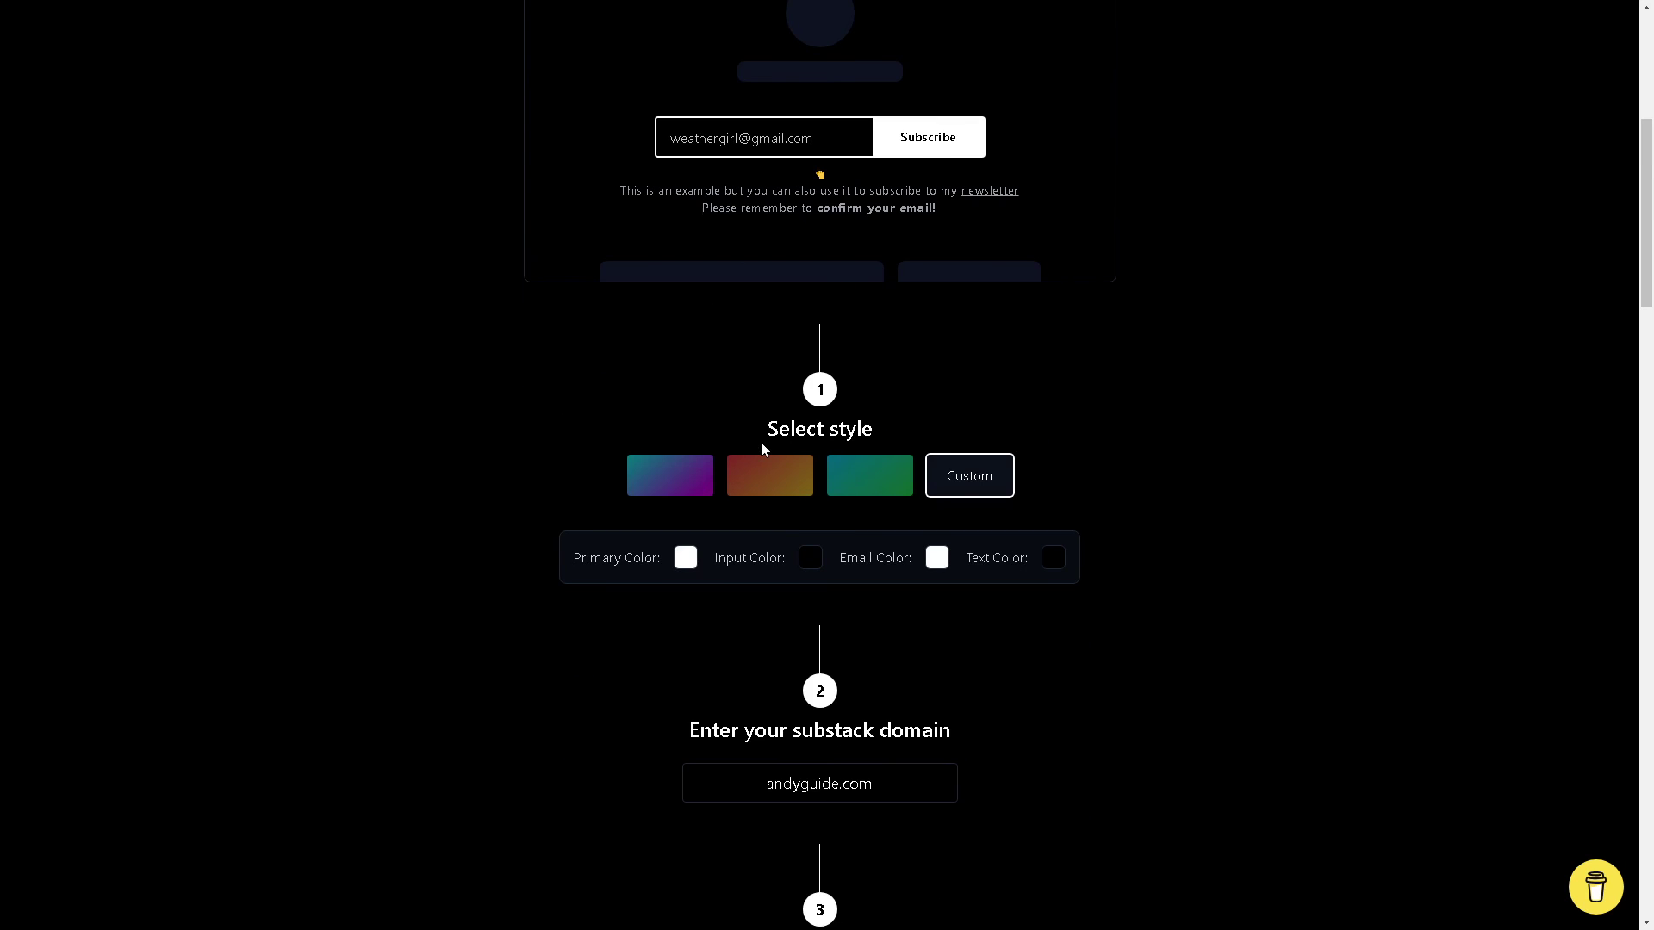
scroll(703, 441, down, 5)
scroll(703, 441, down, 17)
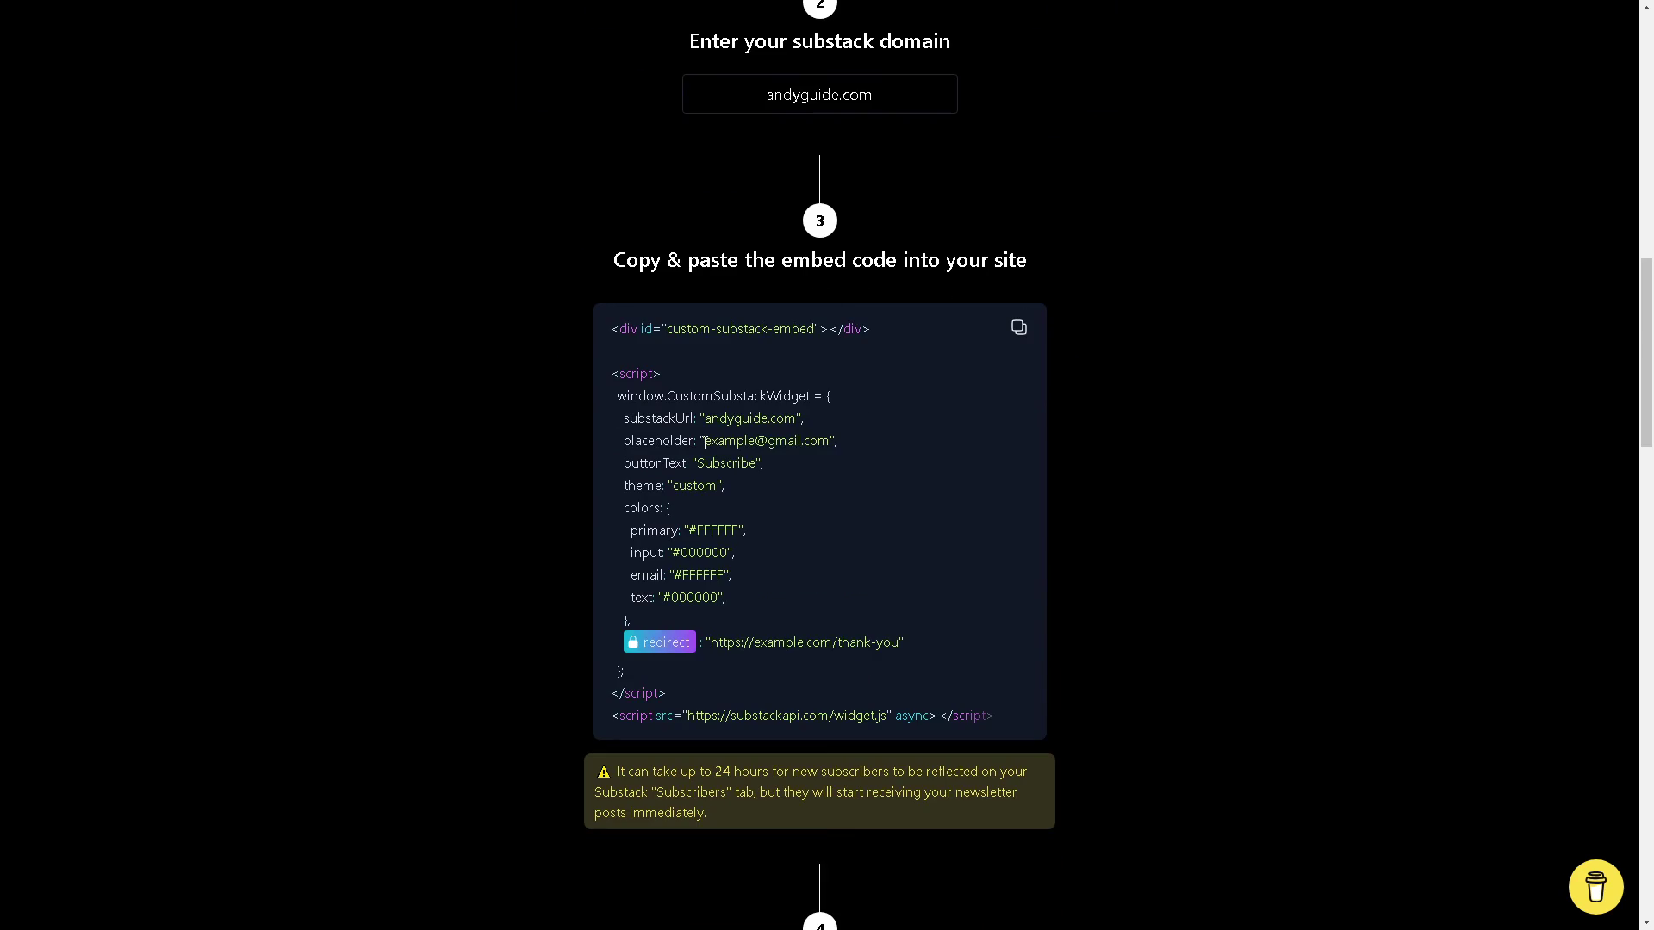
scroll(680, 441, up, 20)
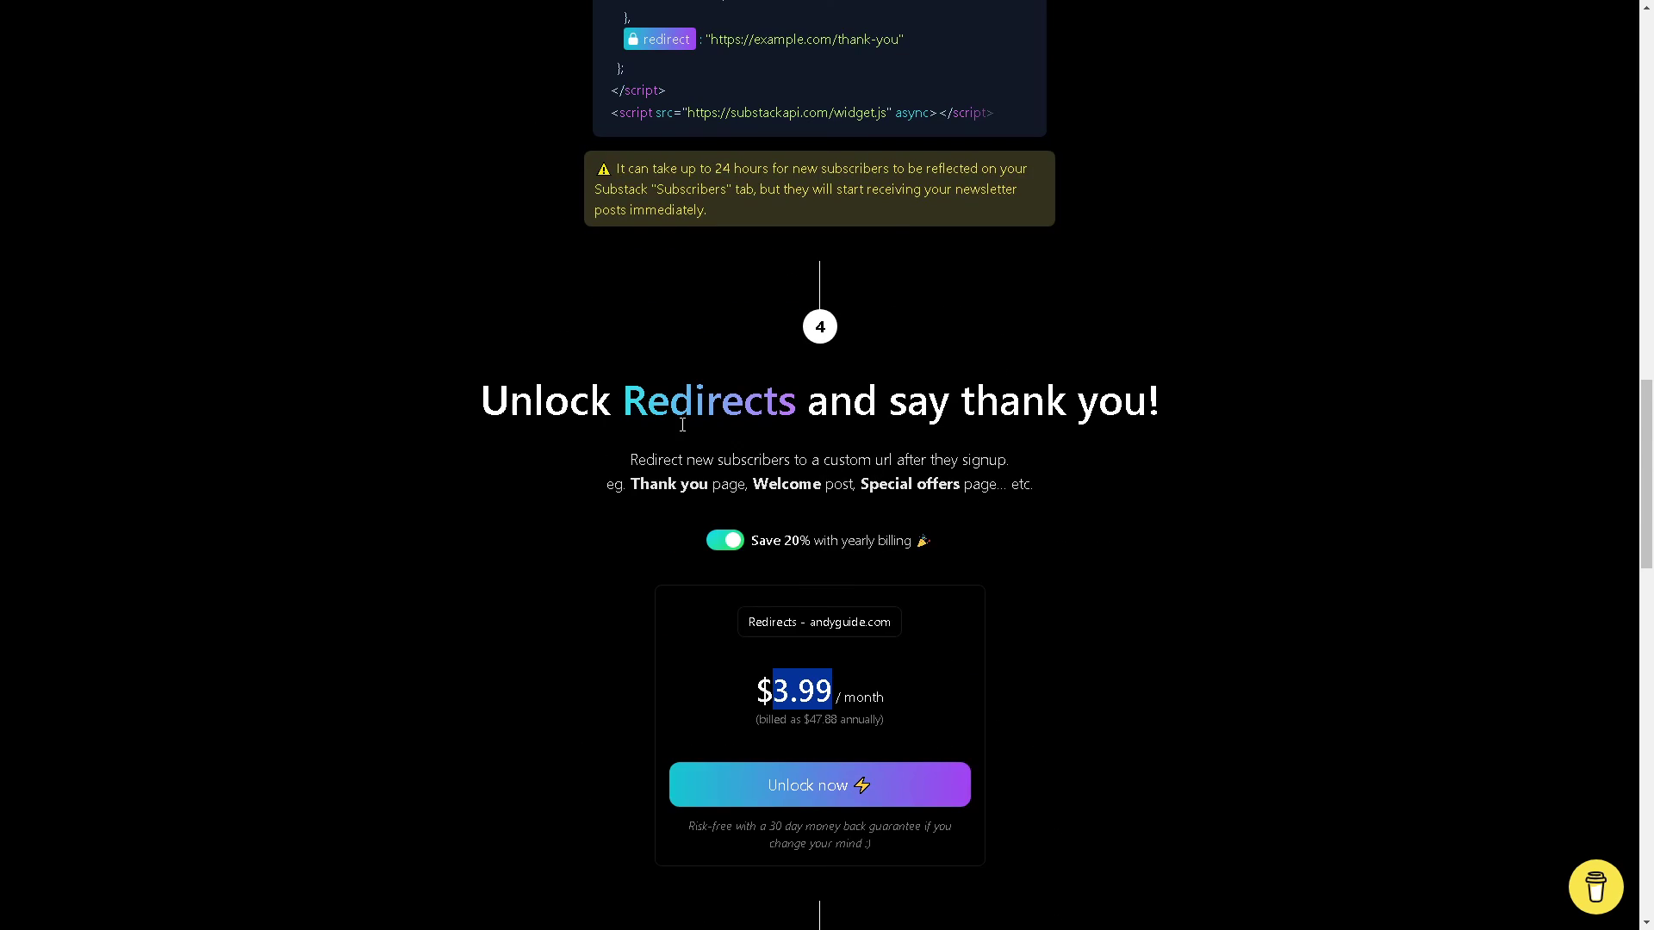
scroll(674, 428, up, 3)
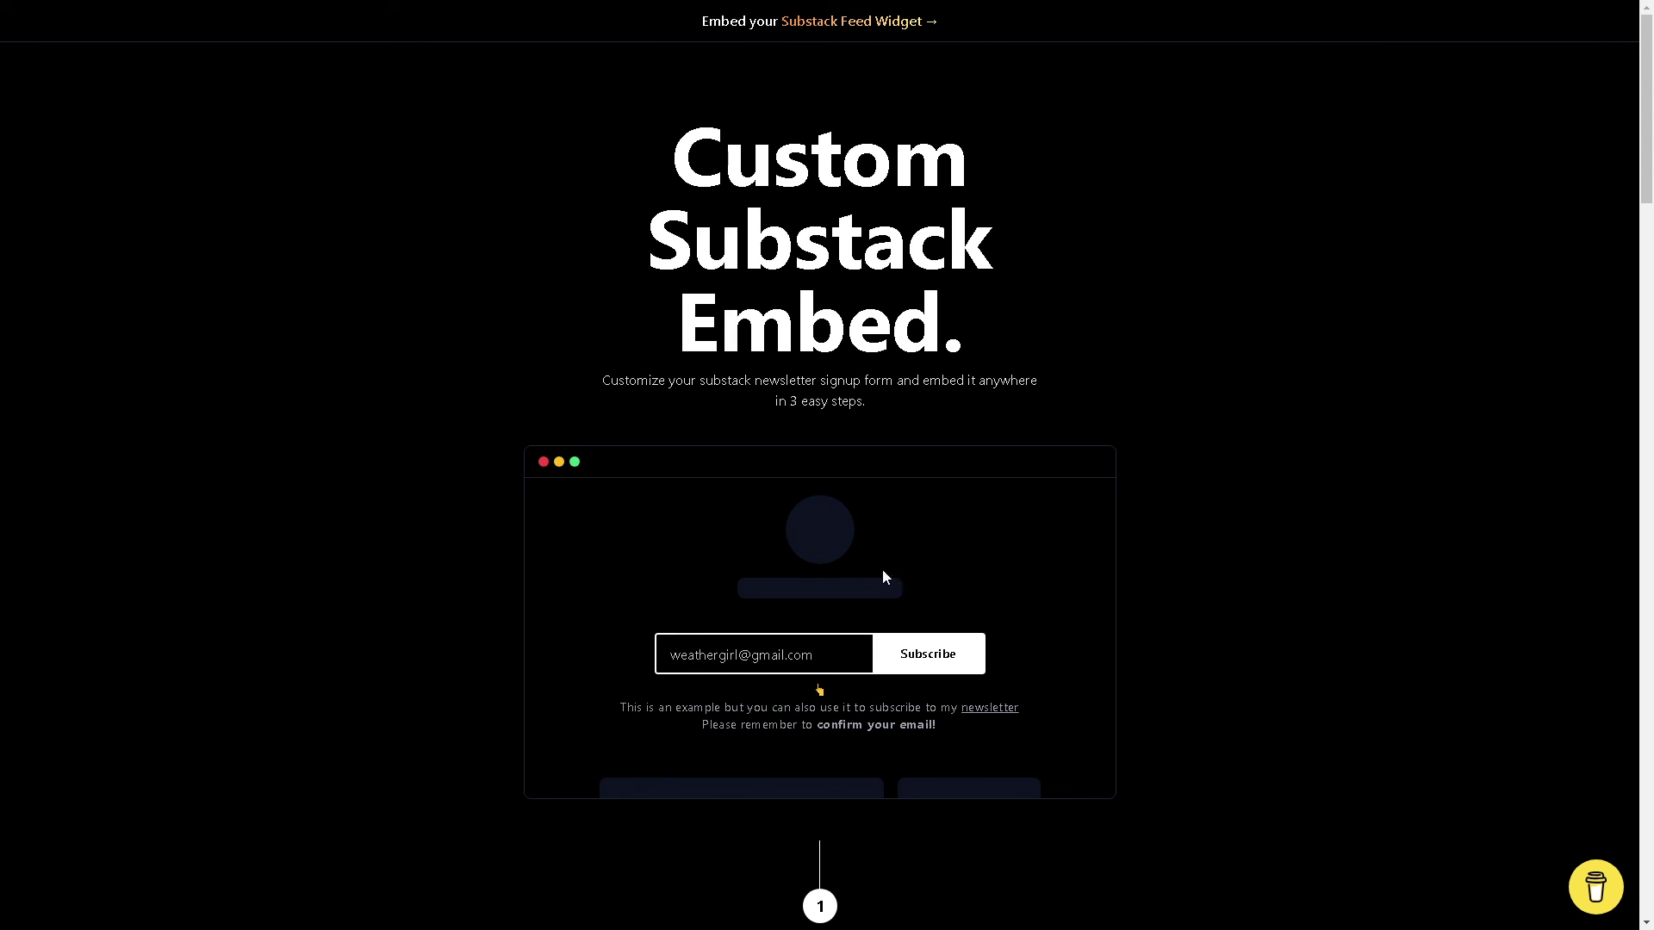
scroll(861, 551, down, 13)
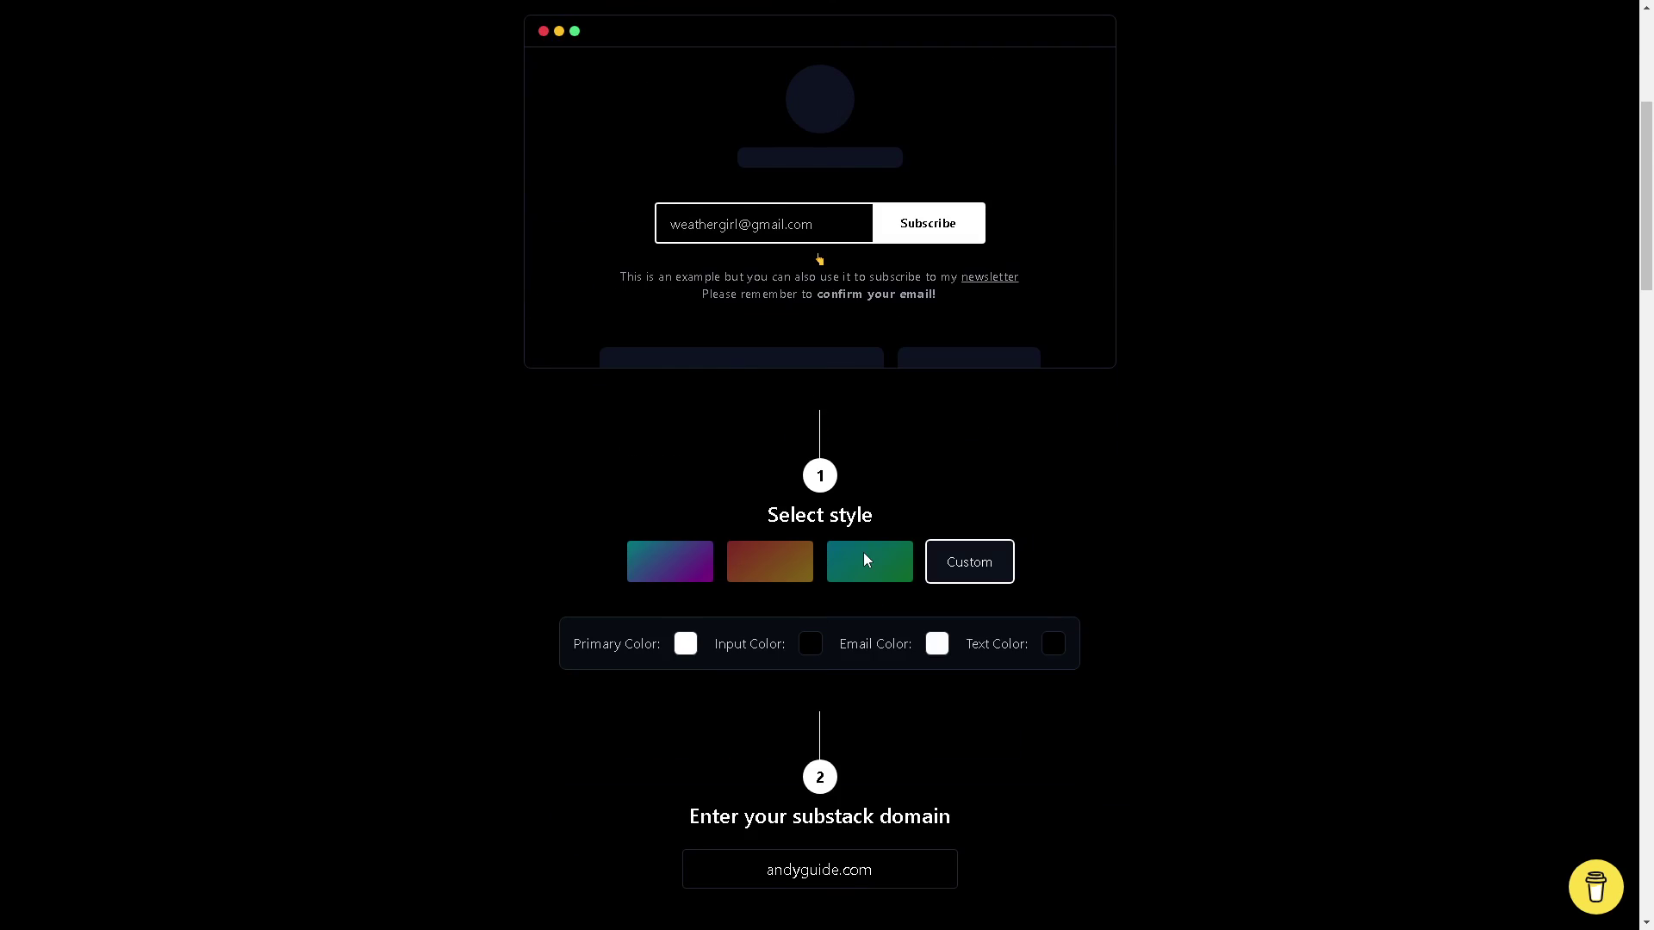
scroll(859, 580, down, 20)
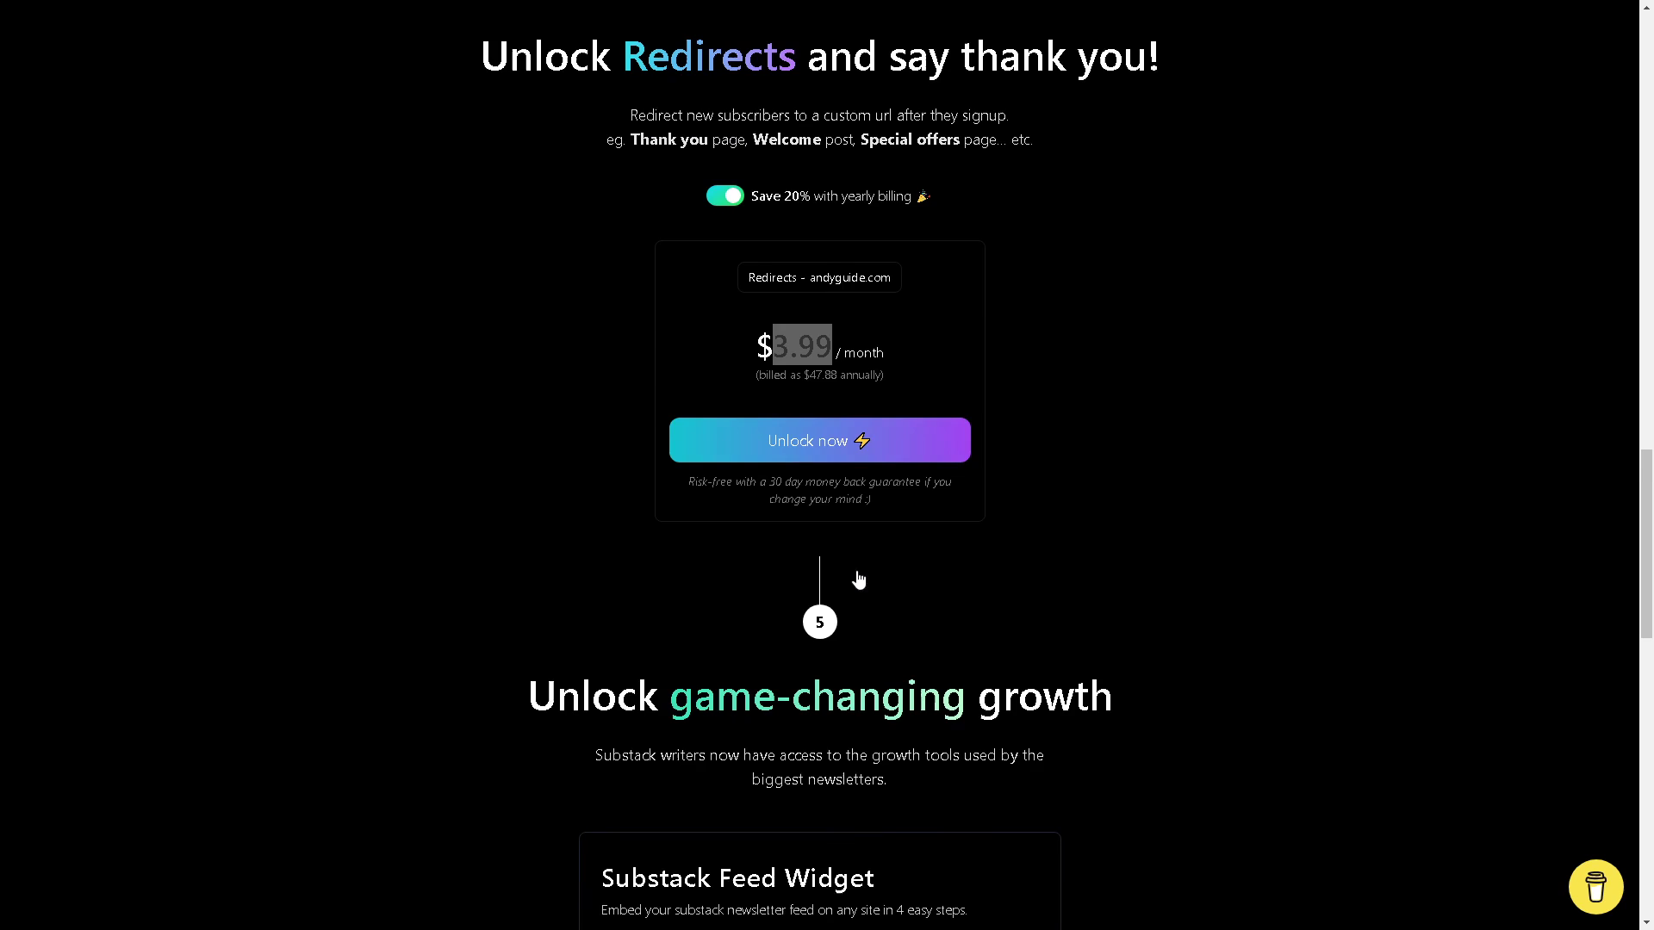